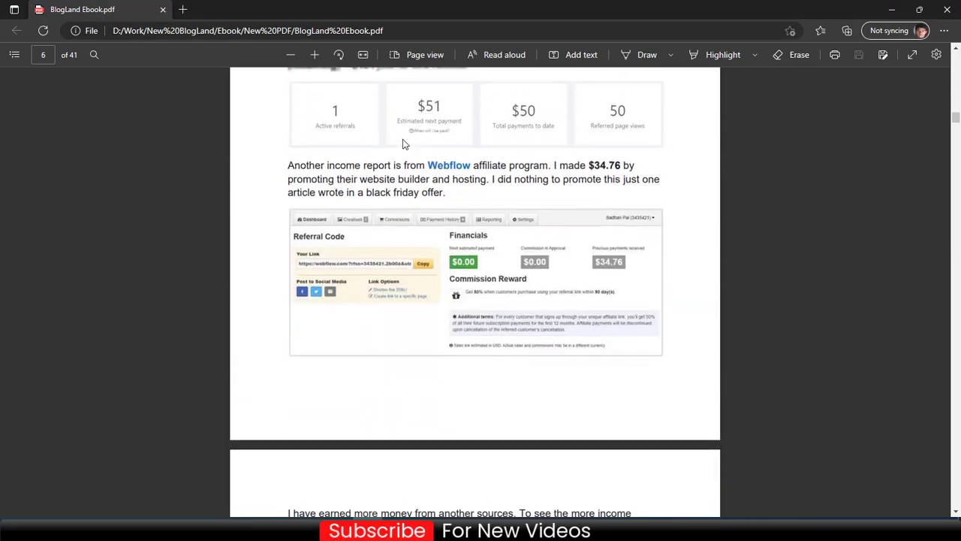
- Review the income report sections on pages 6 to 9 of the ebook PDF, highlighting the sentence about 2022 earnings
scroll(415, 174, up, 2)
scroll(650, 178, down, 15)
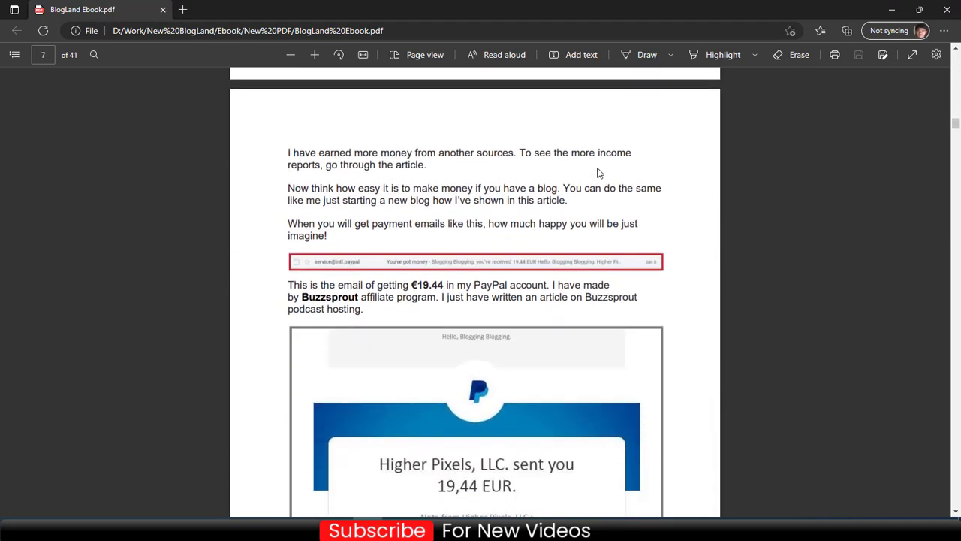
scroll(598, 175, down, 10)
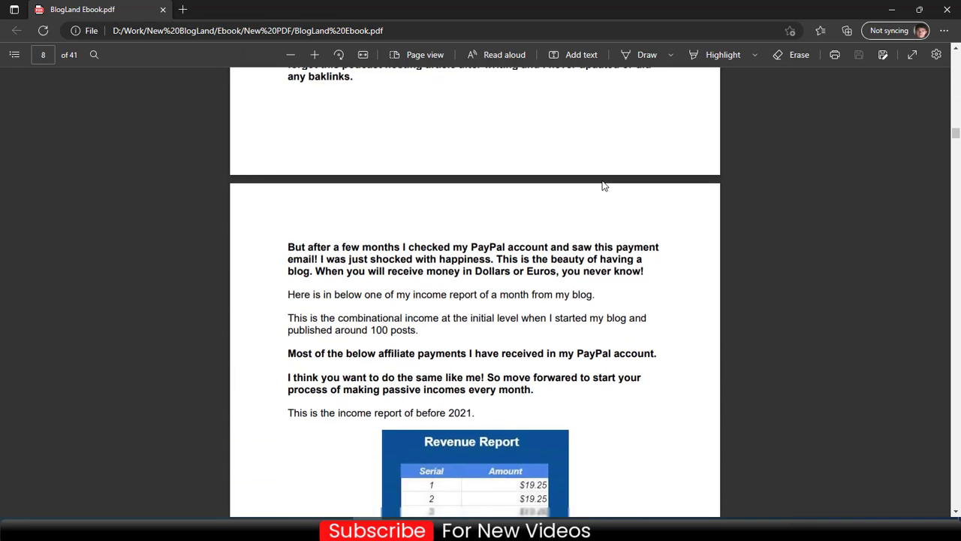
scroll(605, 185, down, 4)
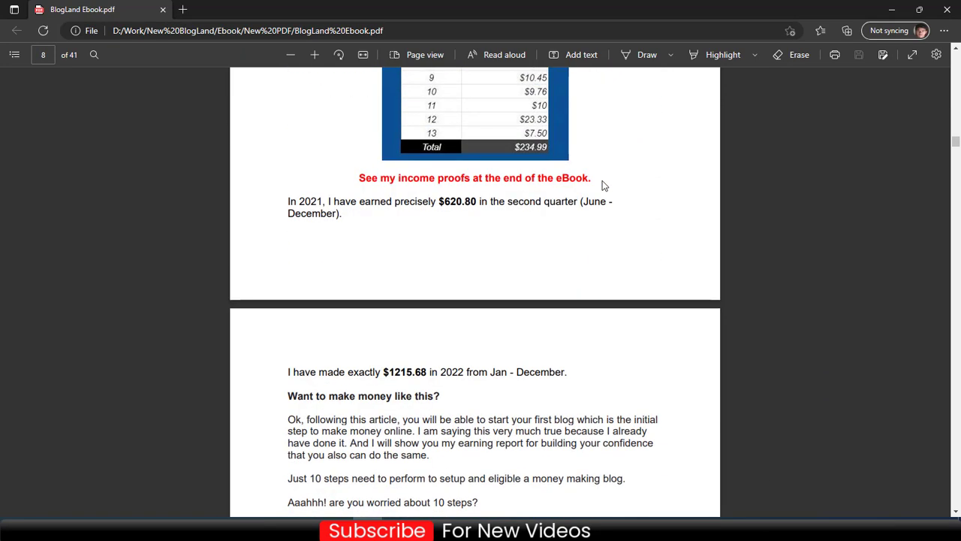
scroll(604, 185, up, 1)
scroll(604, 185, down, 3)
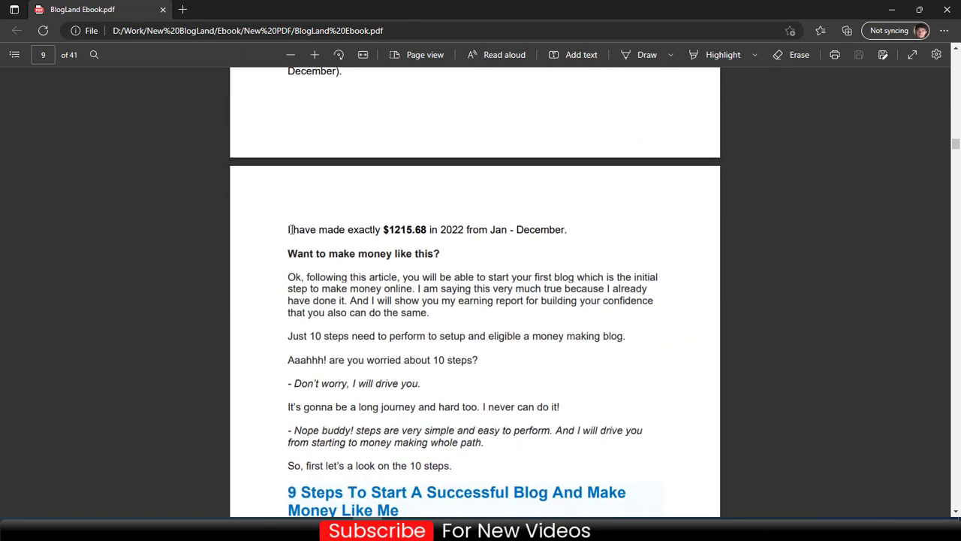
drag(337, 230, 407, 230)
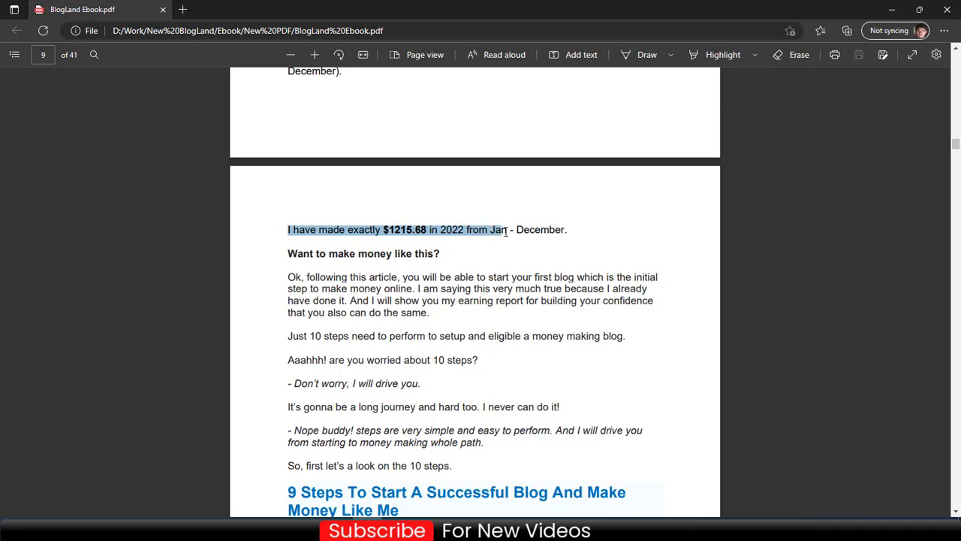
drag(506, 231, 569, 231)
click(662, 211)
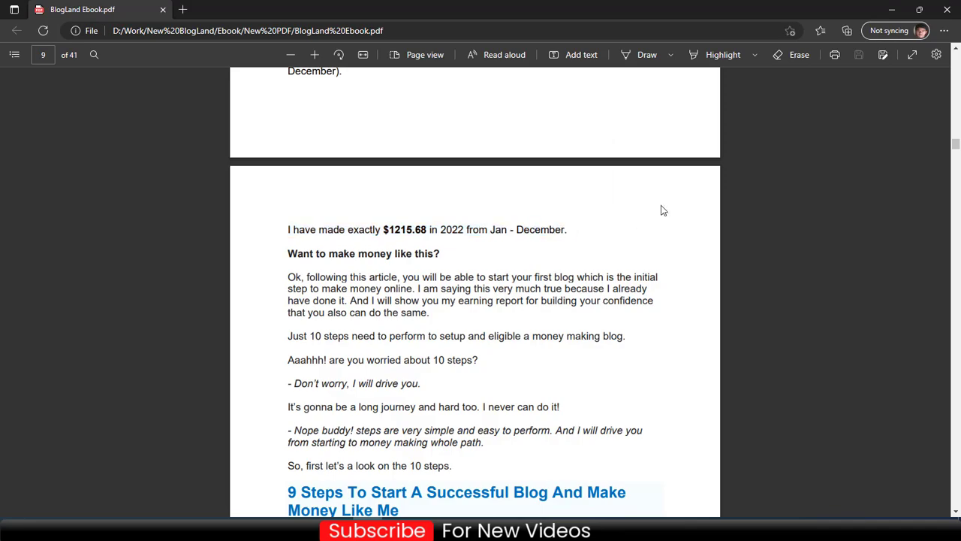
- Skim the remaining ebook chapters and examine the affiliate income proofs on pages 38 to 40
scroll(665, 213, down, 20)
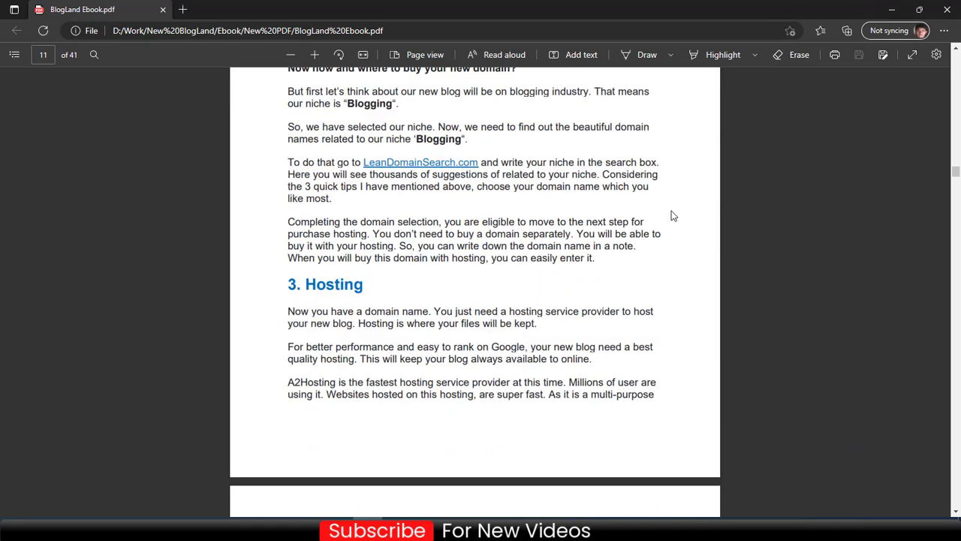
scroll(672, 222, down, 20)
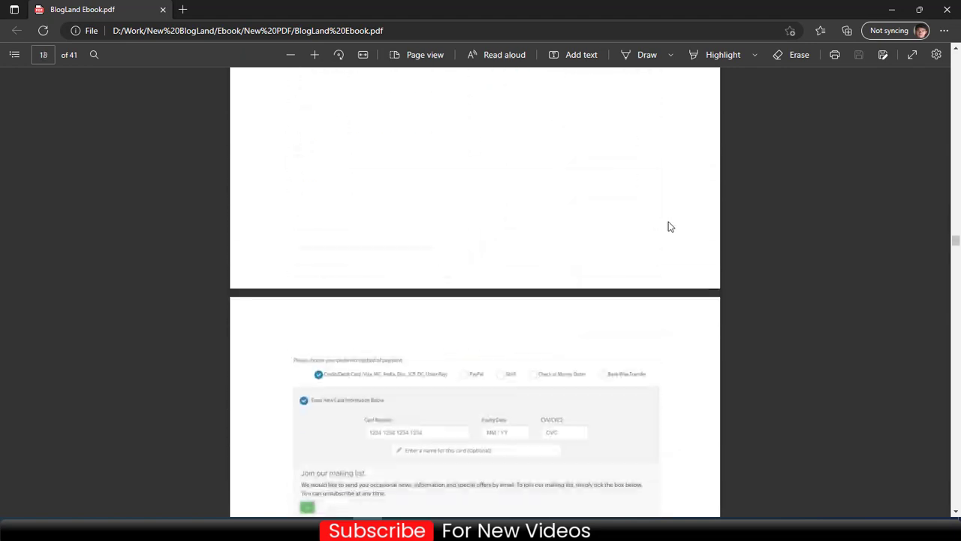
scroll(669, 225, down, 20)
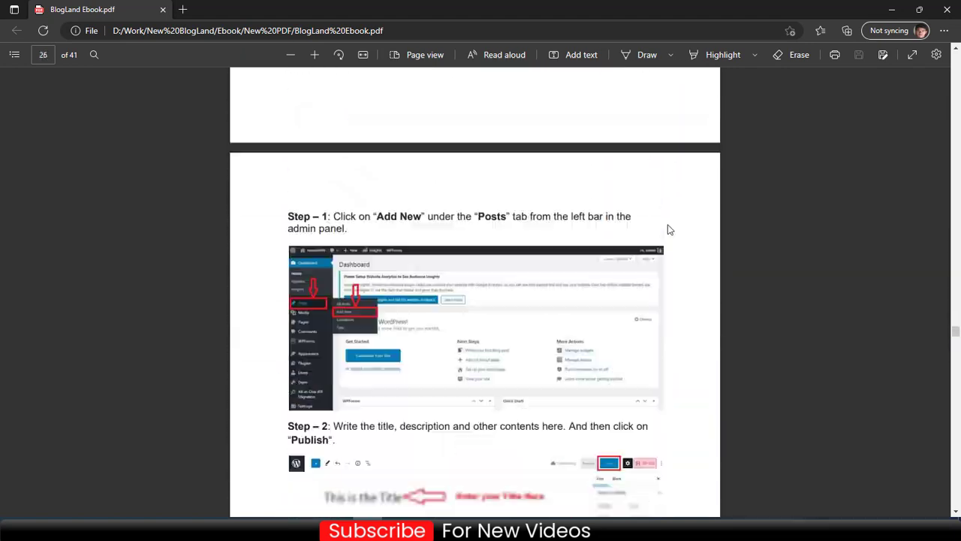
scroll(669, 231, down, 20)
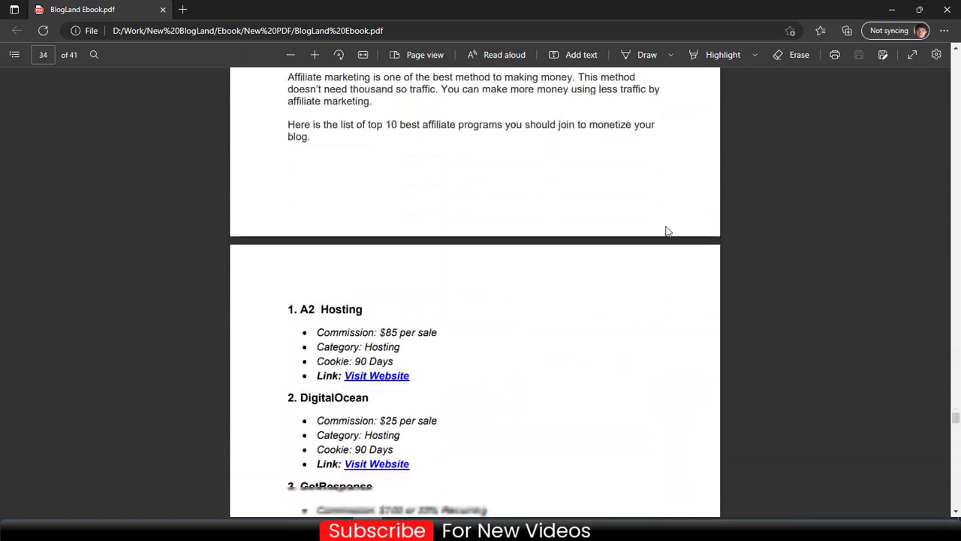
scroll(669, 232, down, 20)
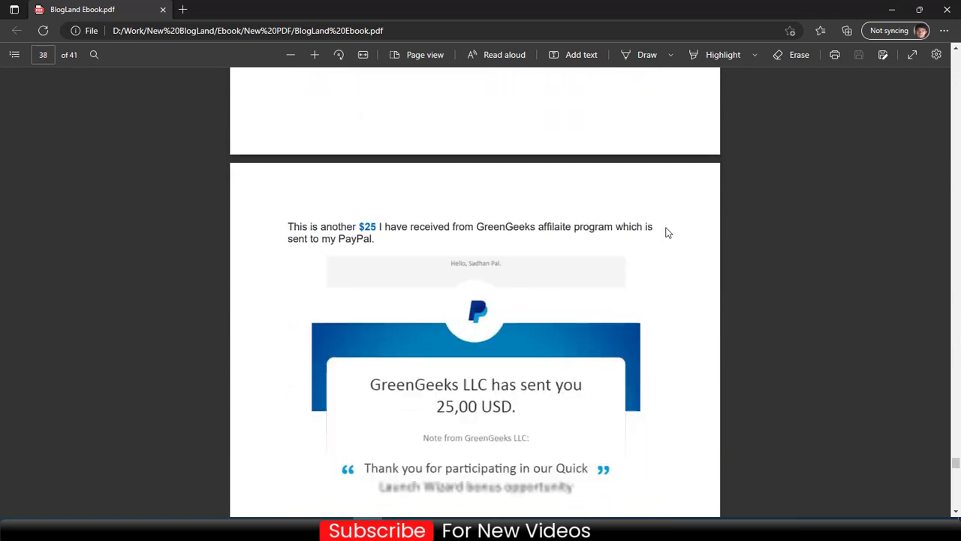
scroll(669, 233, down, 3)
scroll(669, 233, up, 6)
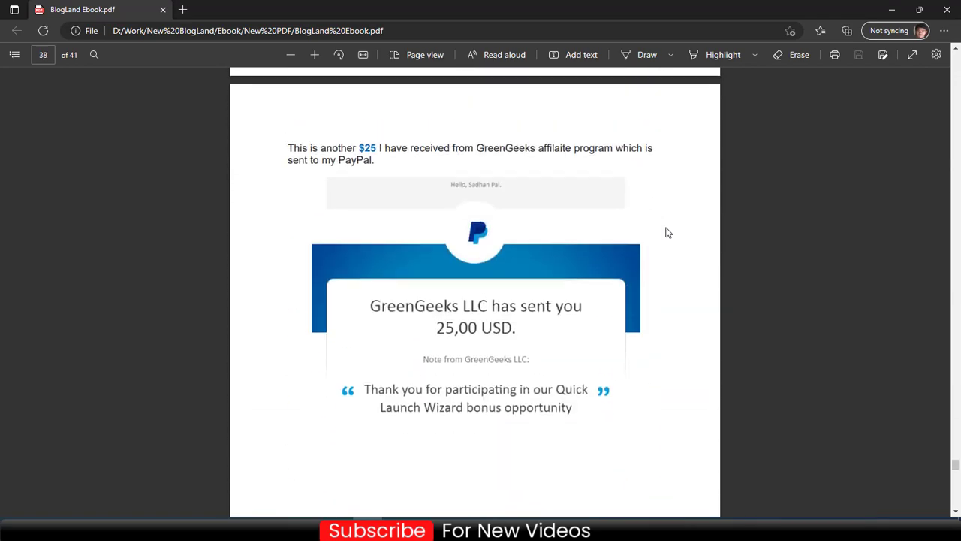
scroll(669, 233, down, 6)
scroll(667, 233, down, 10)
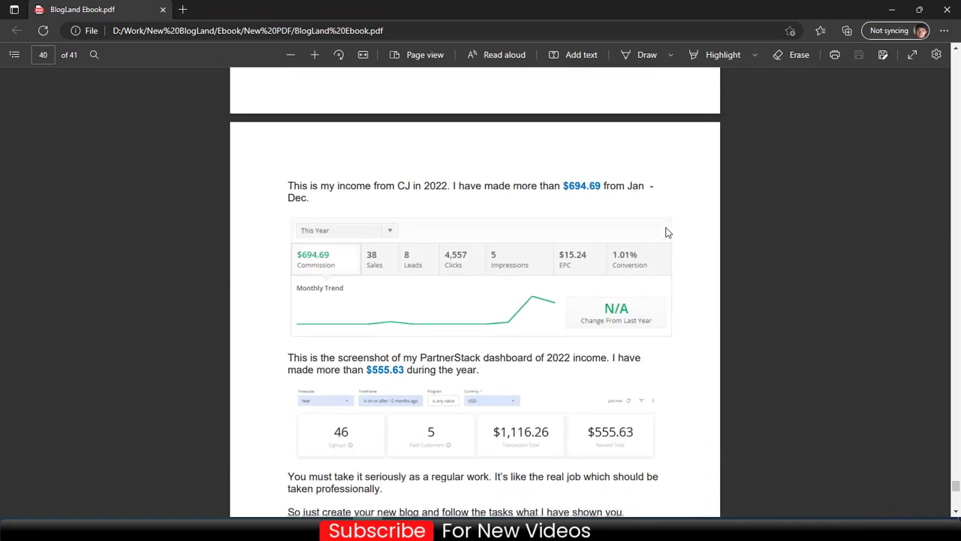
scroll(655, 205, down, 1)
scroll(654, 205, up, 1)
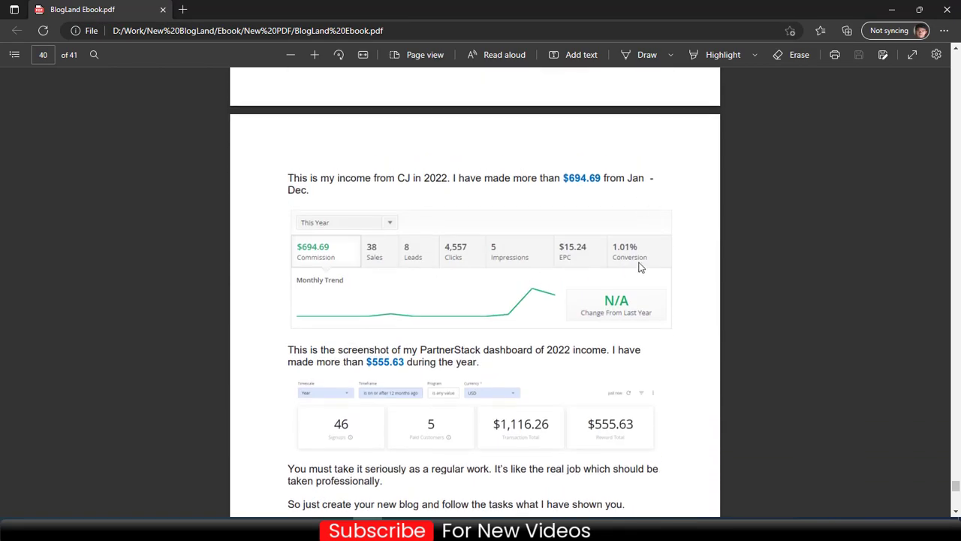
- Read the closing advice and the Over To You section on pages 40 and 41, rechecking the income proofs before it
scroll(640, 263, down, 2)
scroll(642, 263, down, 4)
scroll(476, 304, up, 1)
scroll(671, 183, down, 1)
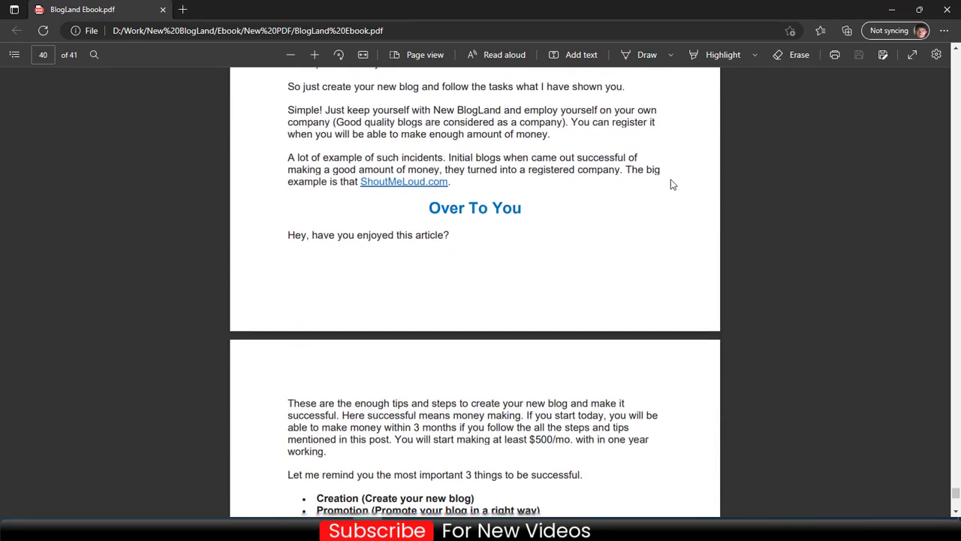
scroll(670, 185, up, 4)
scroll(670, 185, down, 8)
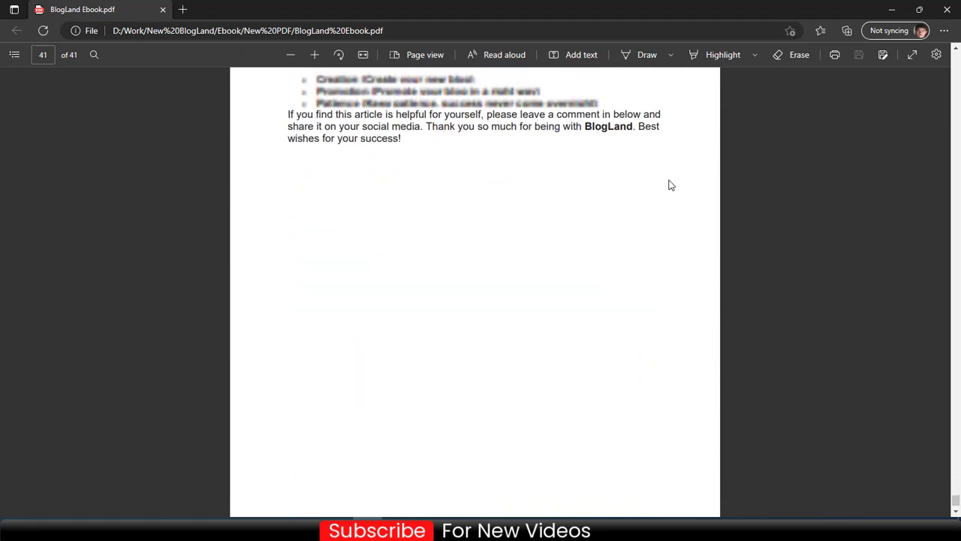
scroll(671, 185, up, 7)
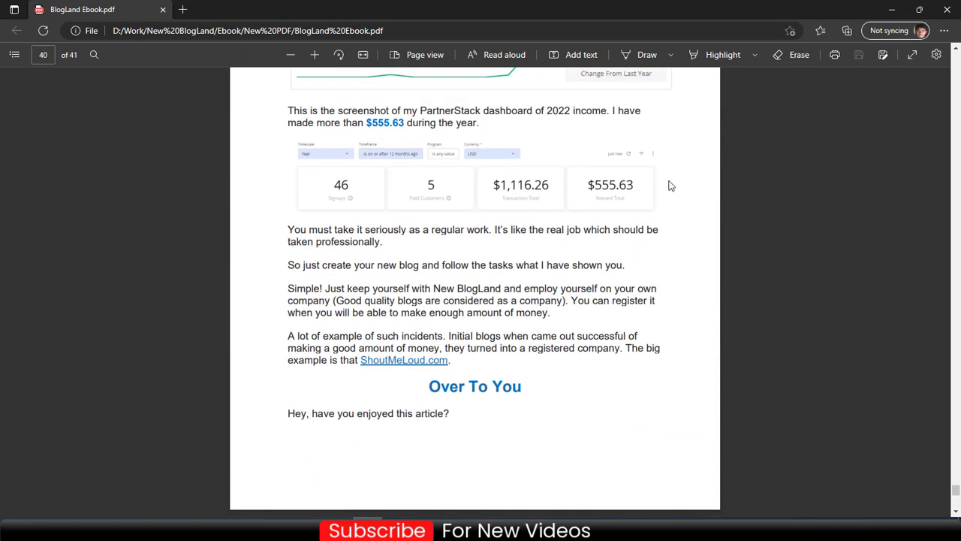
scroll(671, 185, up, 4)
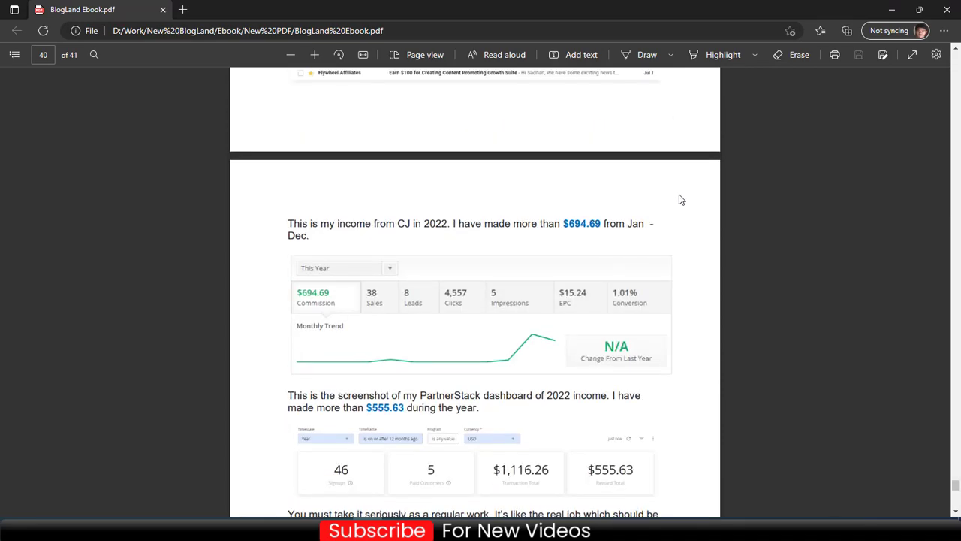
scroll(671, 269, down, 12)
scroll(671, 269, up, 7)
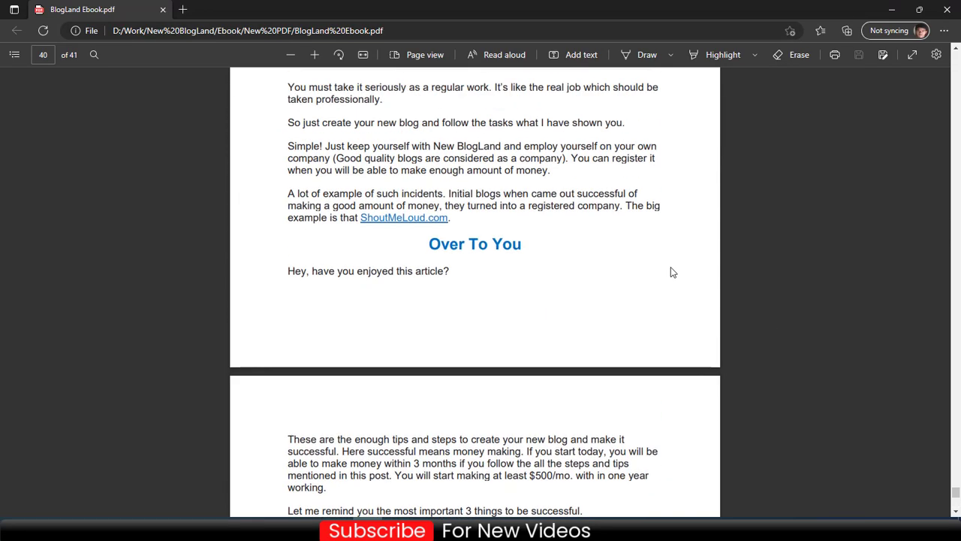
scroll(670, 272, up, 10)
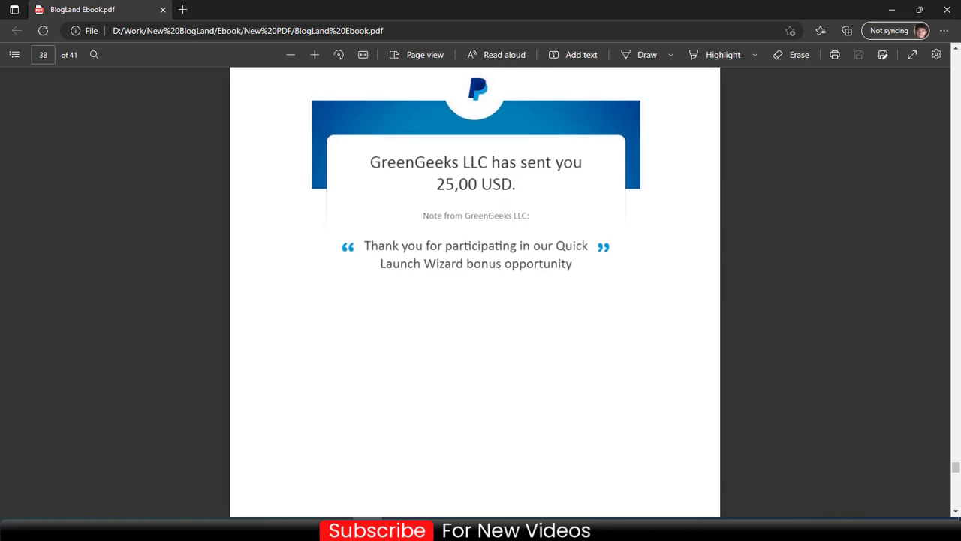
- Switch to File Explorer and open the Word document of the Start A Successful Blog ebook from the Ebook folder
mouse_move(129, 529)
scroll(649, 236, up, 10)
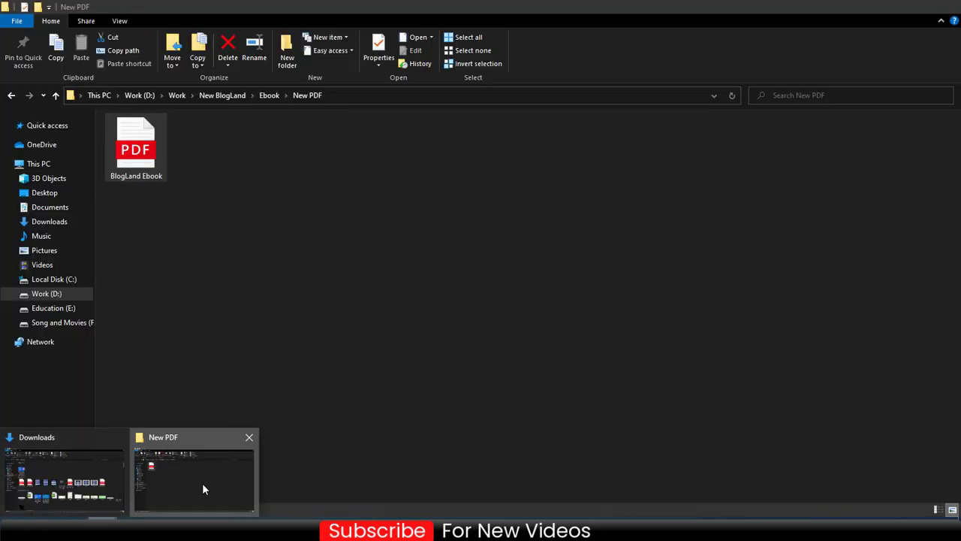
click(202, 483)
click(270, 95)
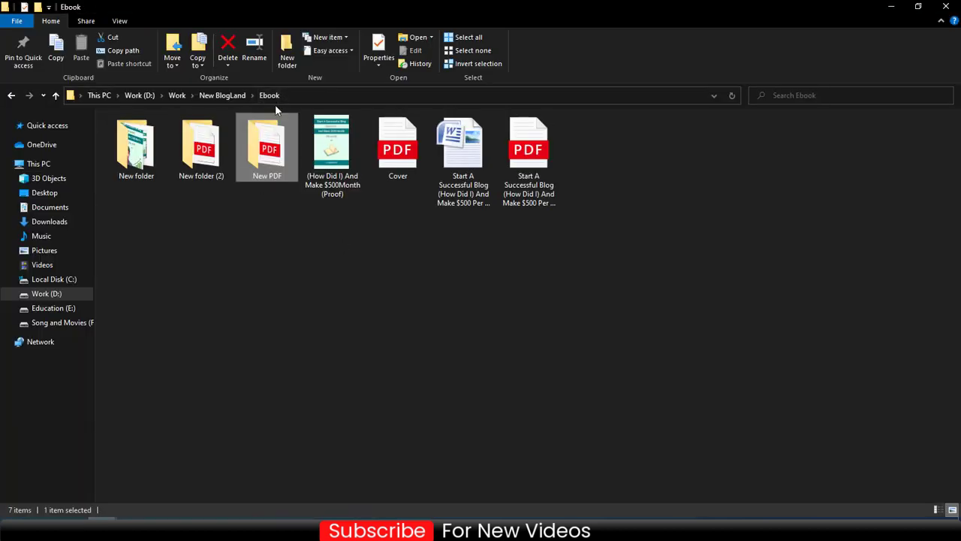
double_click(473, 159)
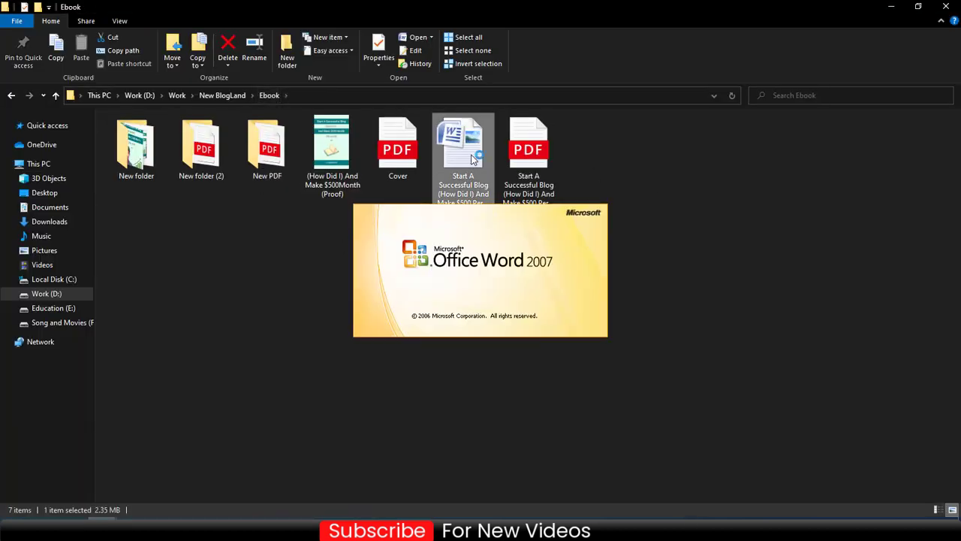
- Skim the Word document from the cover through the contents and introduction to the author section, and close it
scroll(759, 159, down, 5)
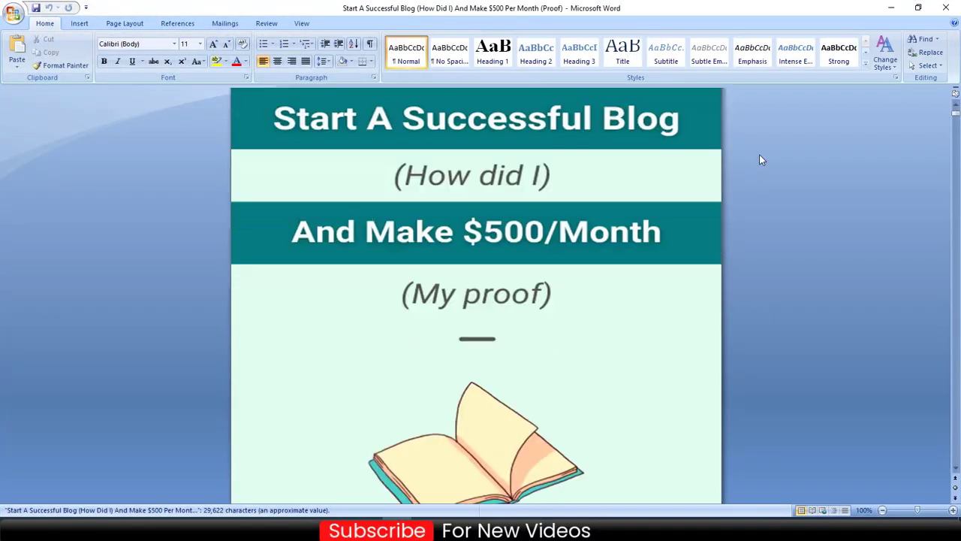
scroll(759, 159, down, 20)
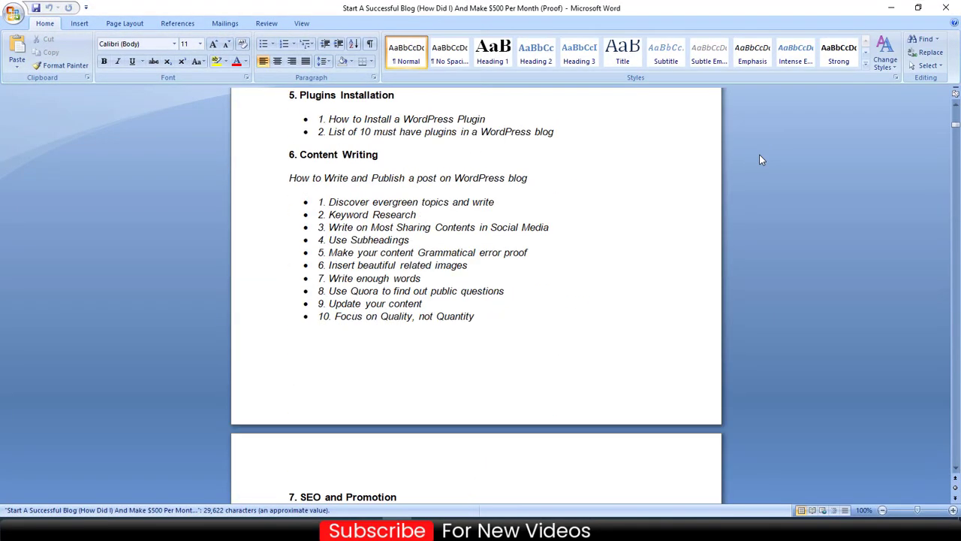
scroll(759, 160, down, 18)
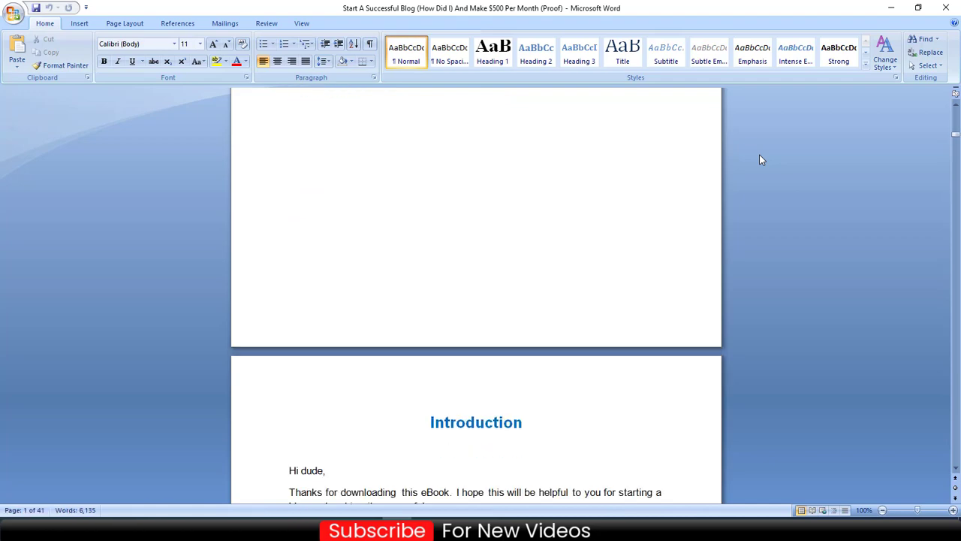
scroll(759, 159, down, 14)
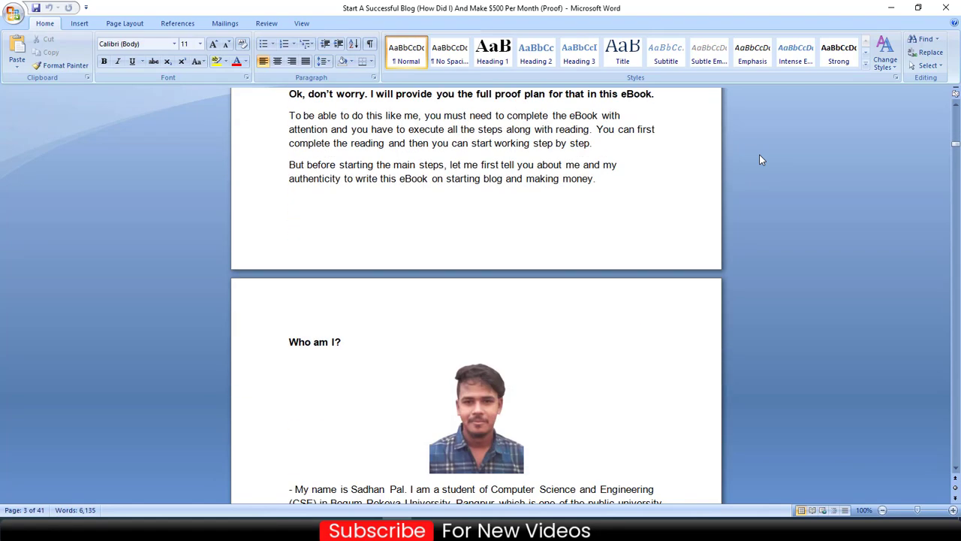
click(945, 7)
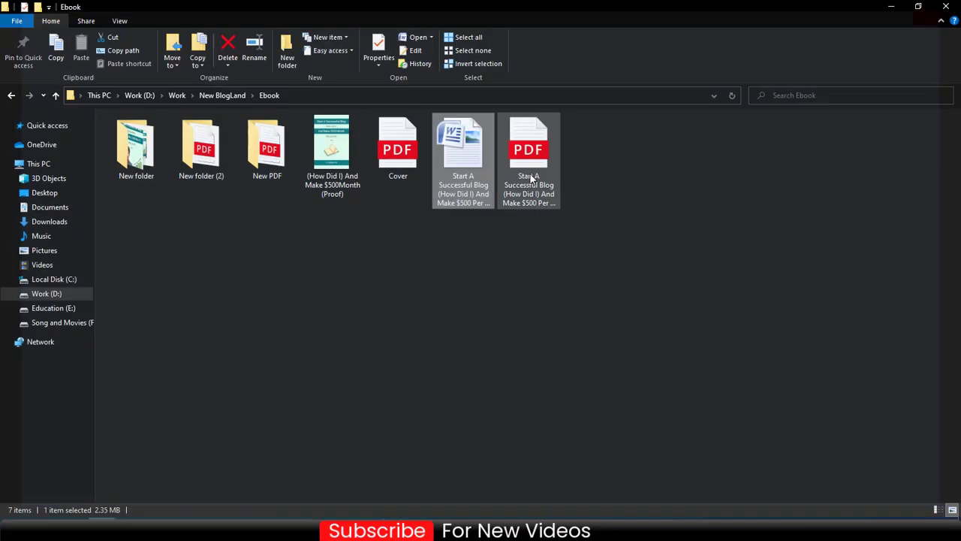
- Open the New PDF folder that holds BlogLand Ebook, and open a new tab in Chrome
double_click(264, 163)
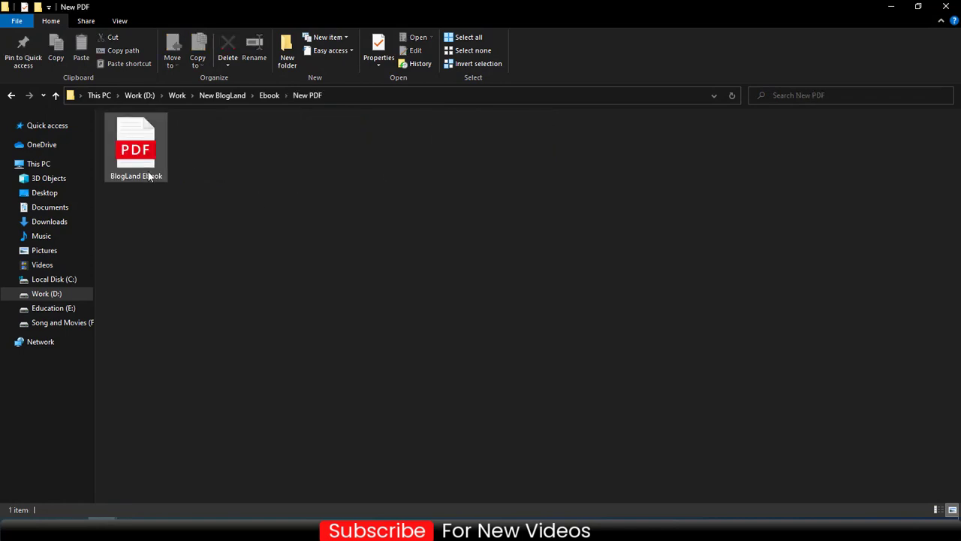
click(332, 233)
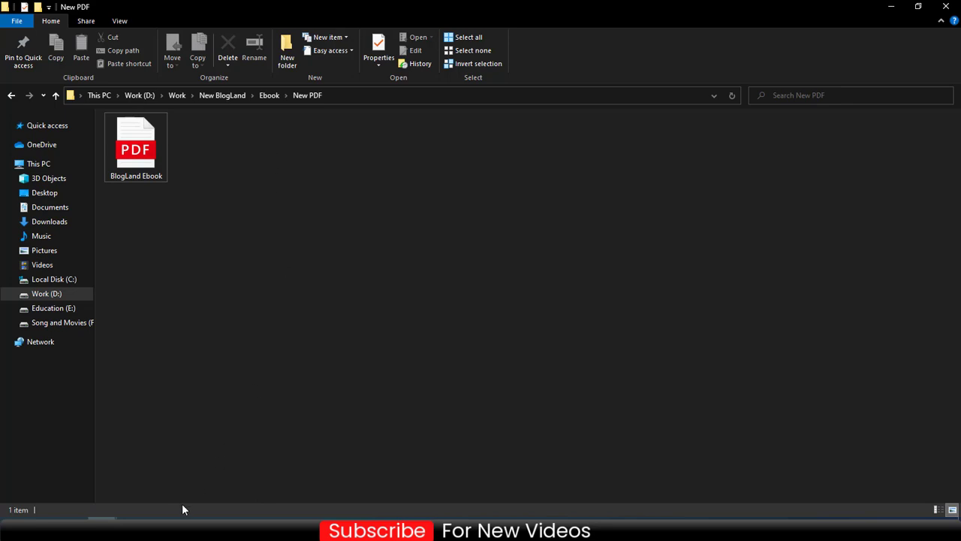
click(162, 530)
click(449, 11)
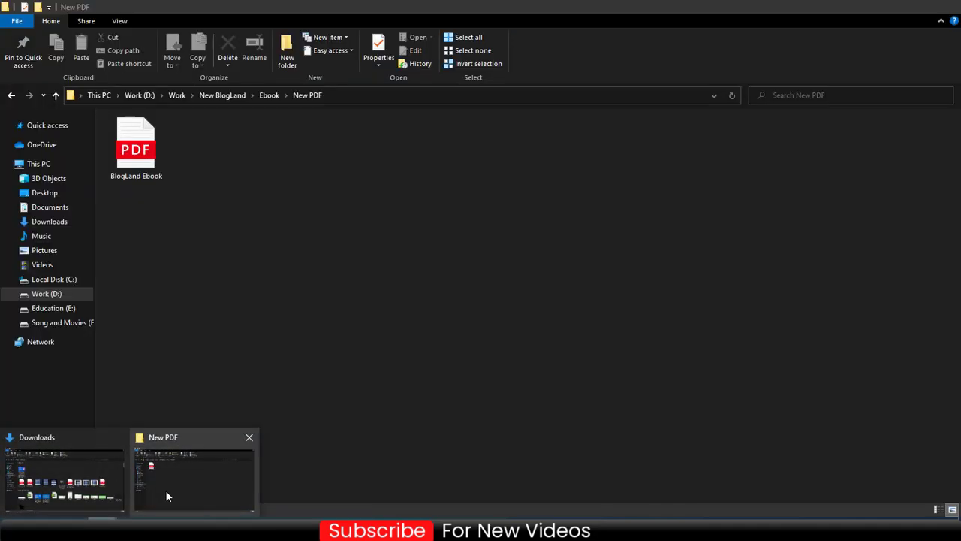
- Revisit the ebook's Word document and the New PDF folder in File Explorer, and switch back to the new Chrome tab
click(102, 483)
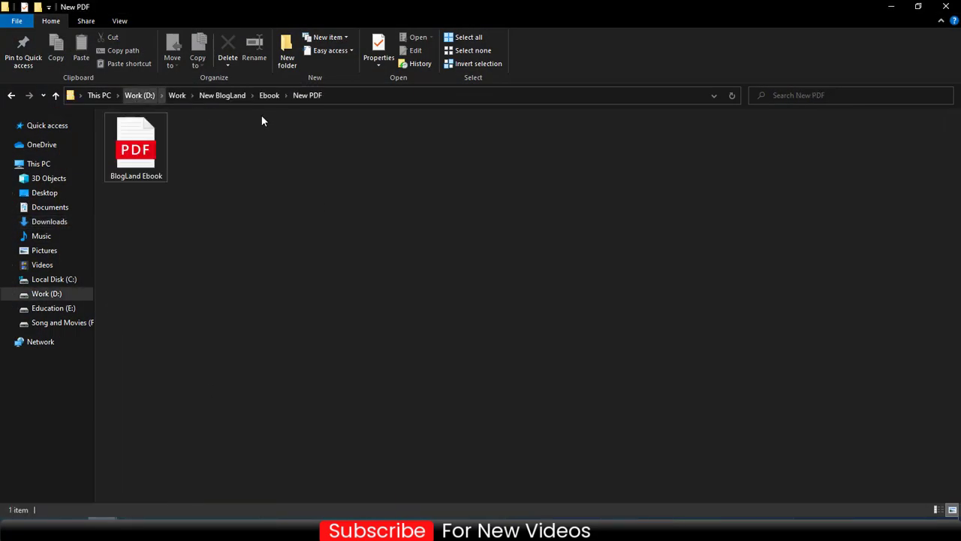
click(260, 99)
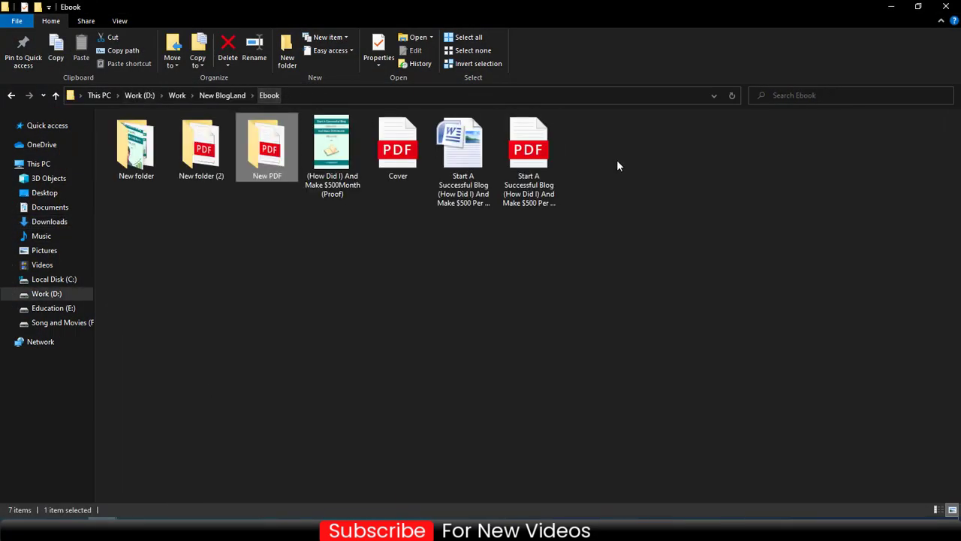
click(481, 156)
double_click(254, 162)
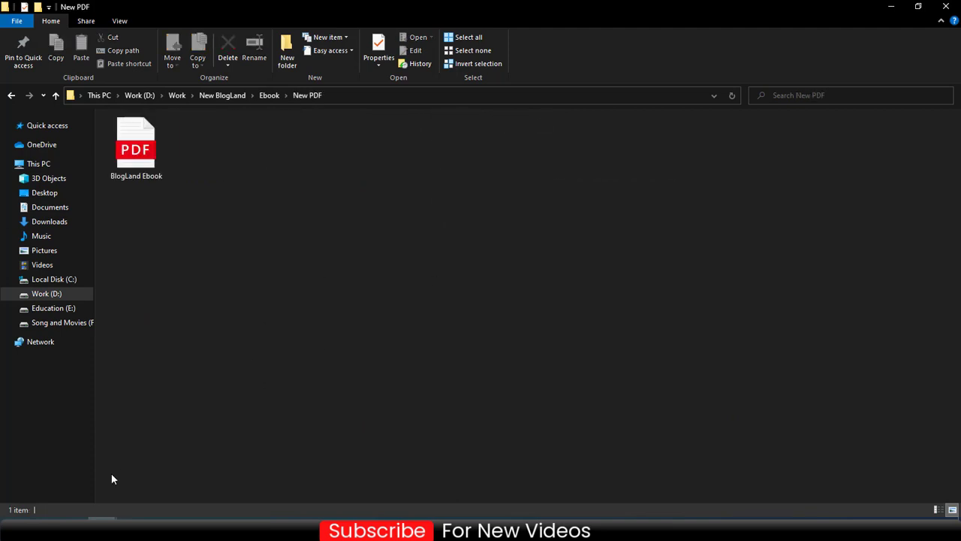
key(alt+Tab)
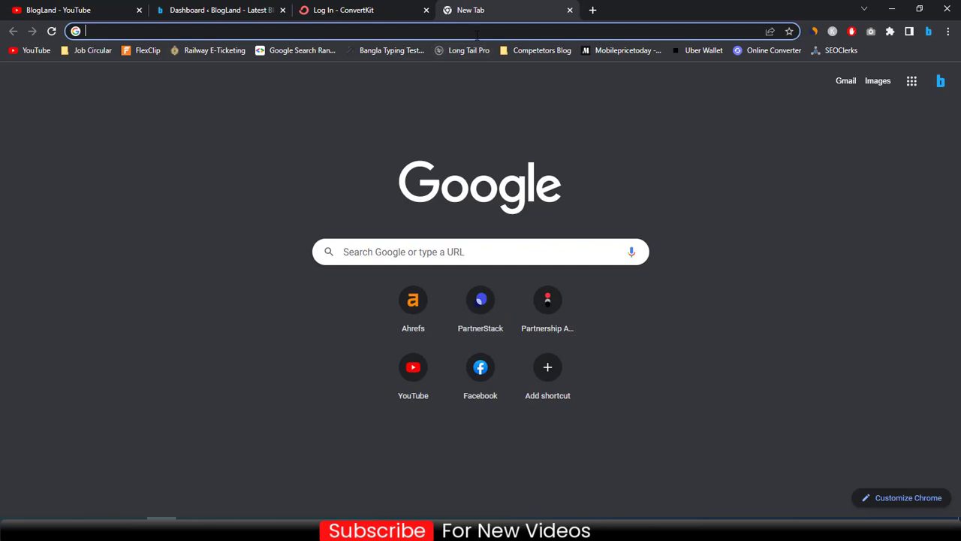
- Search Google for "free plr article"
text(free )
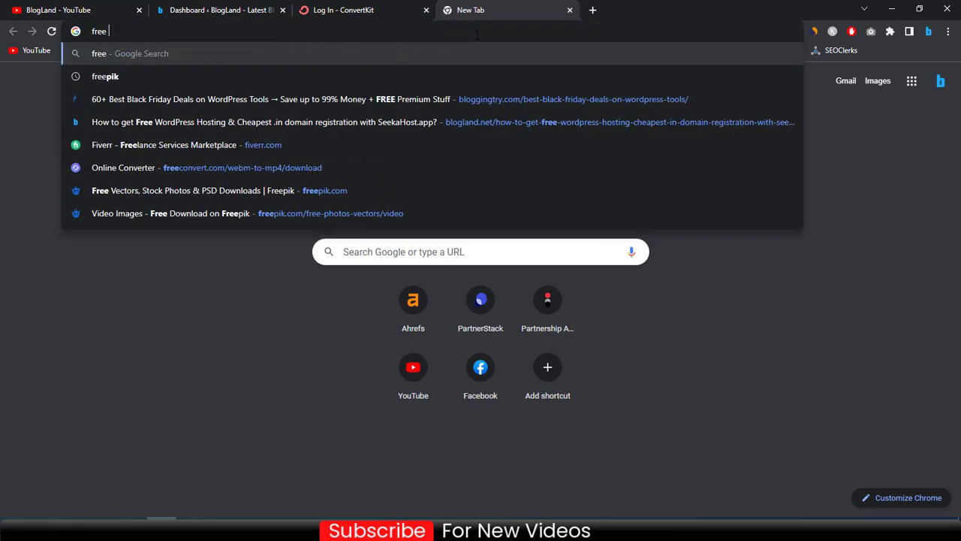
text(plr )
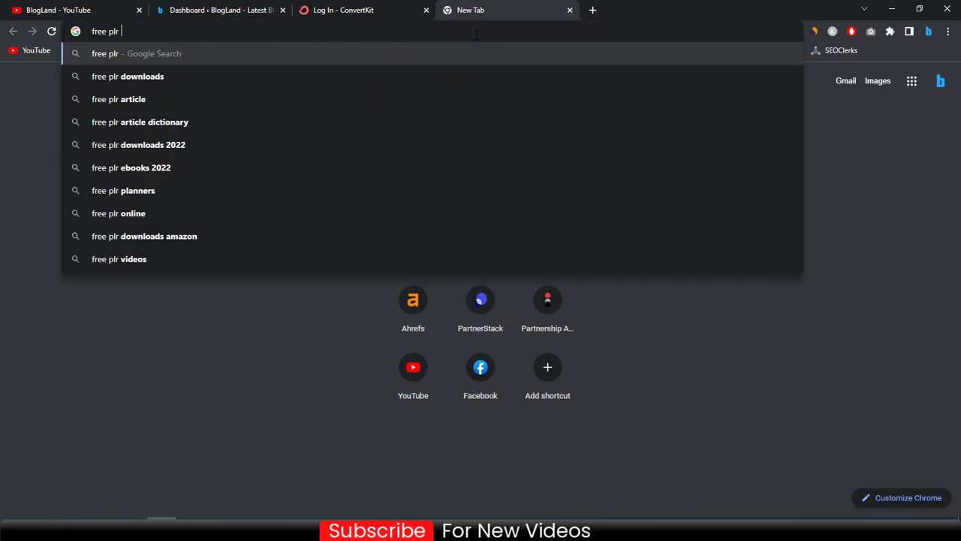
text(a)
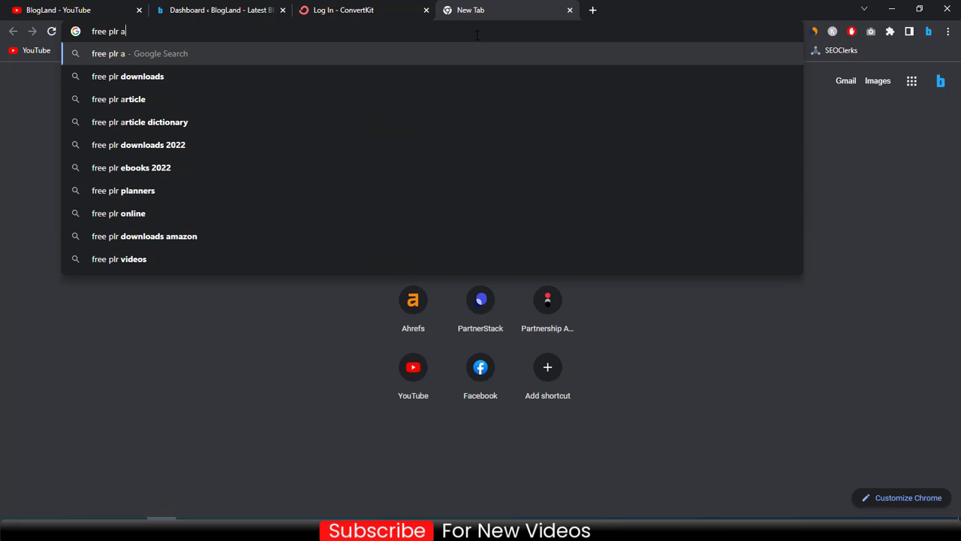
click(180, 73)
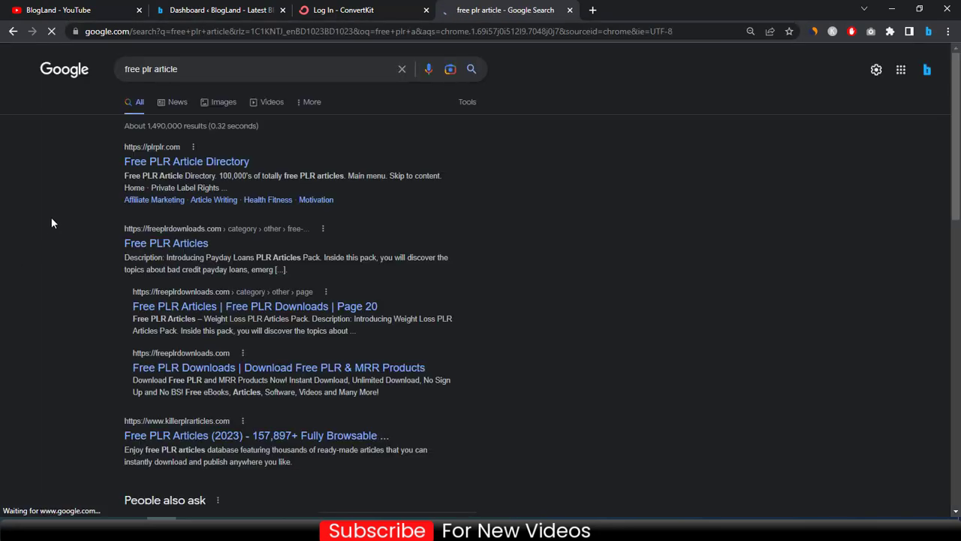
- Open the freeplrdownloads.com Free PLR Articles result and the killerplrarticles.com result in new tabs, and close the search results tab
click(179, 164)
right_click(186, 248)
click(218, 254)
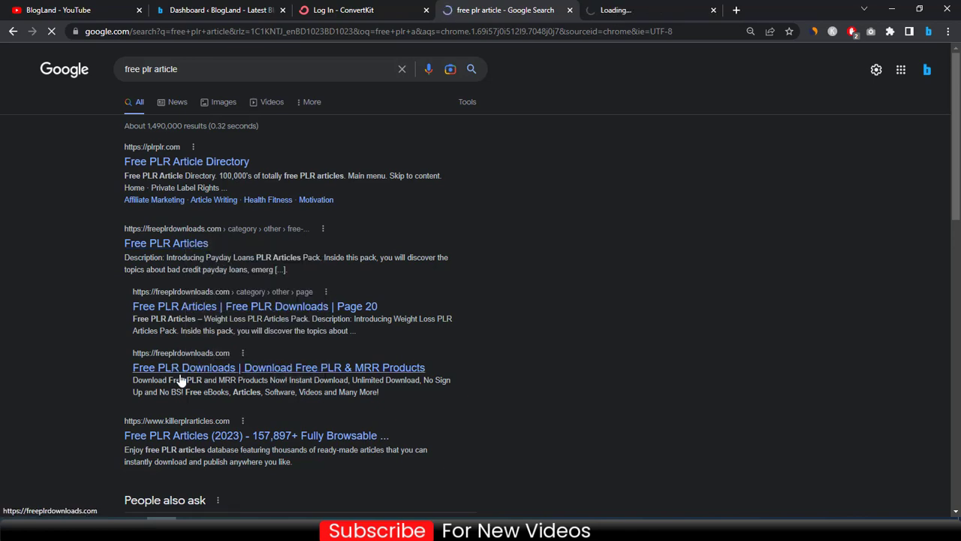
right_click(188, 431)
click(225, 307)
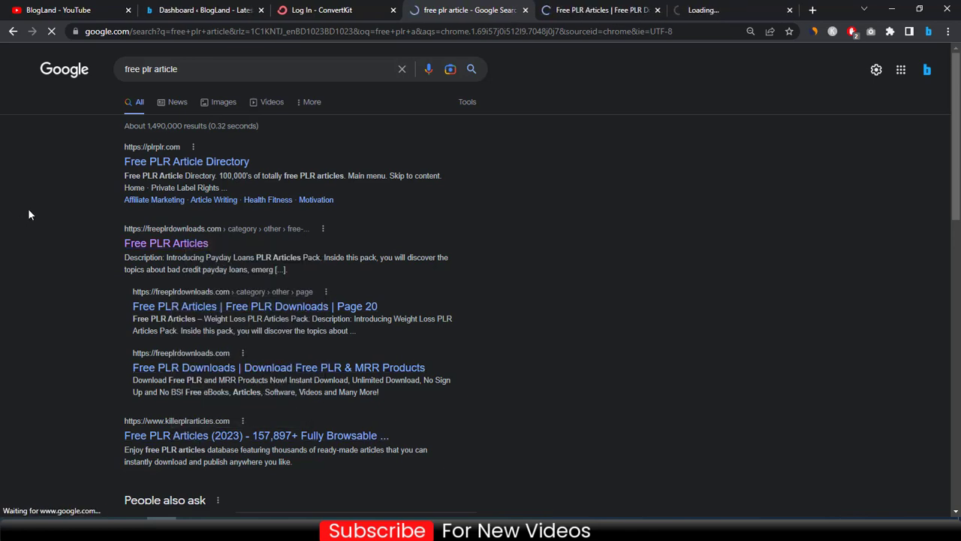
key(ctrl+w)
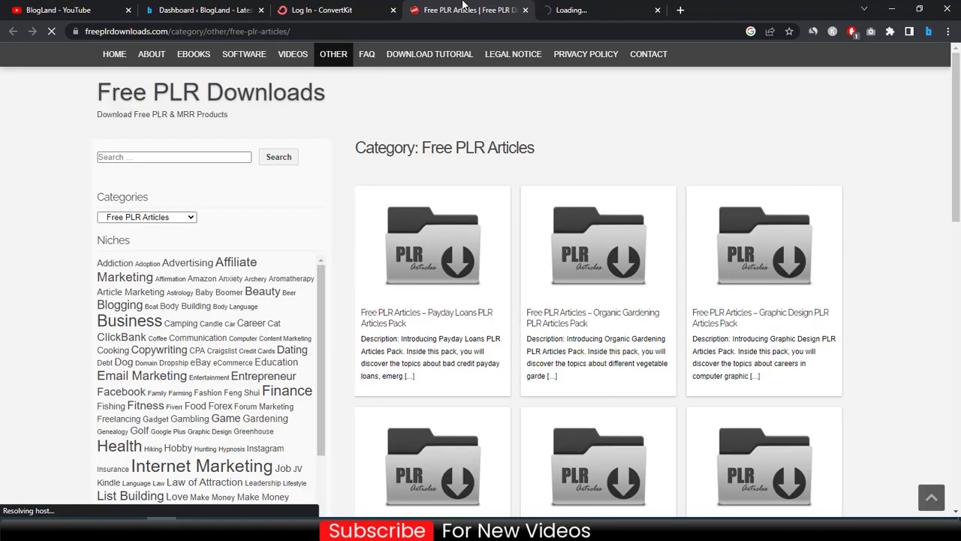
- Pause AdBlock permanently on freeplrdownloads.com and skim the ebooks on its home page
click(852, 31)
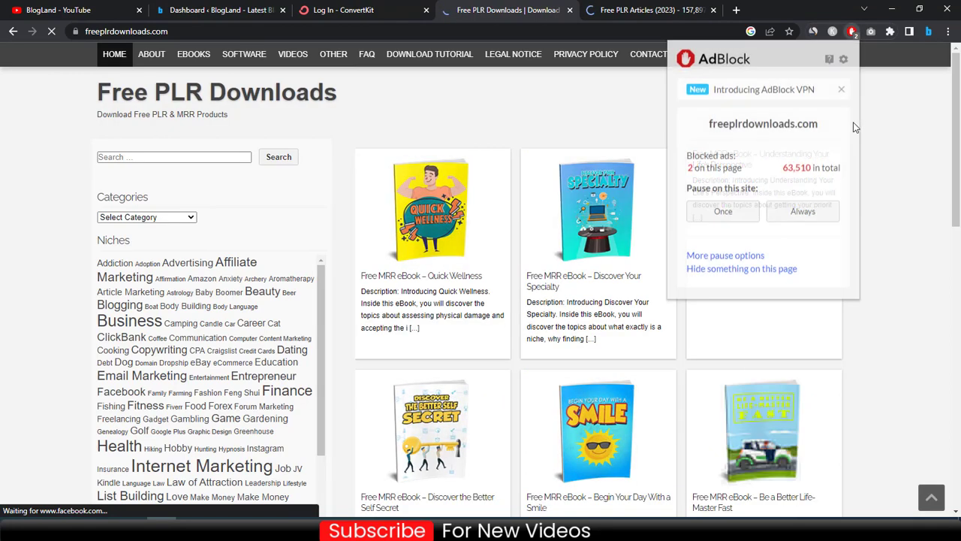
click(802, 211)
scroll(39, 211, down, 8)
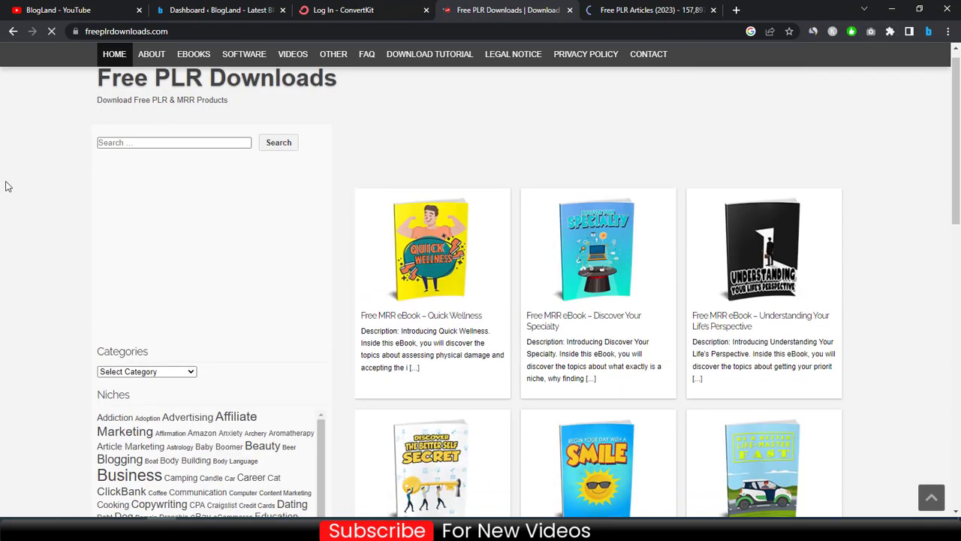
scroll(39, 206, down, 5)
scroll(39, 207, up, 12)
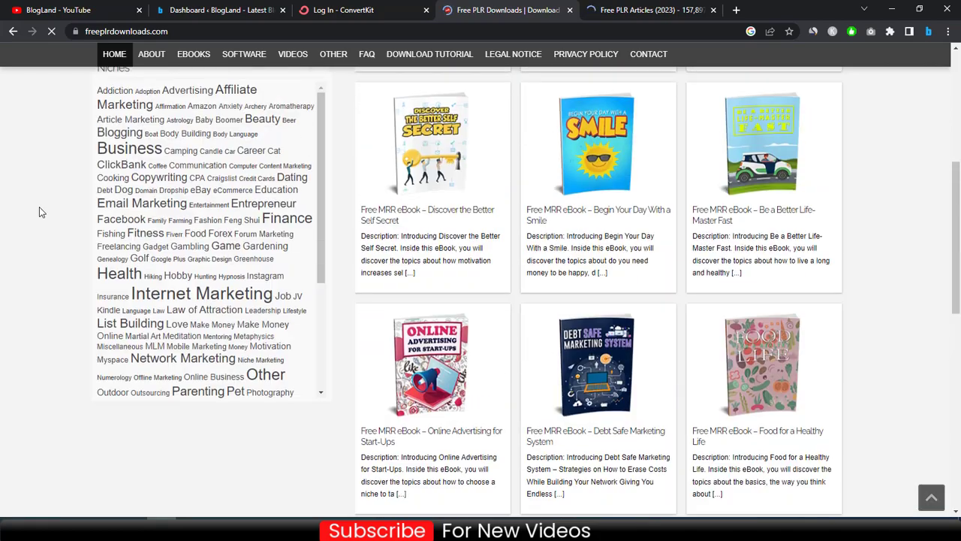
- Search the Free PLR Downloads site for "blogging" and look through the listed ebooks
click(120, 156)
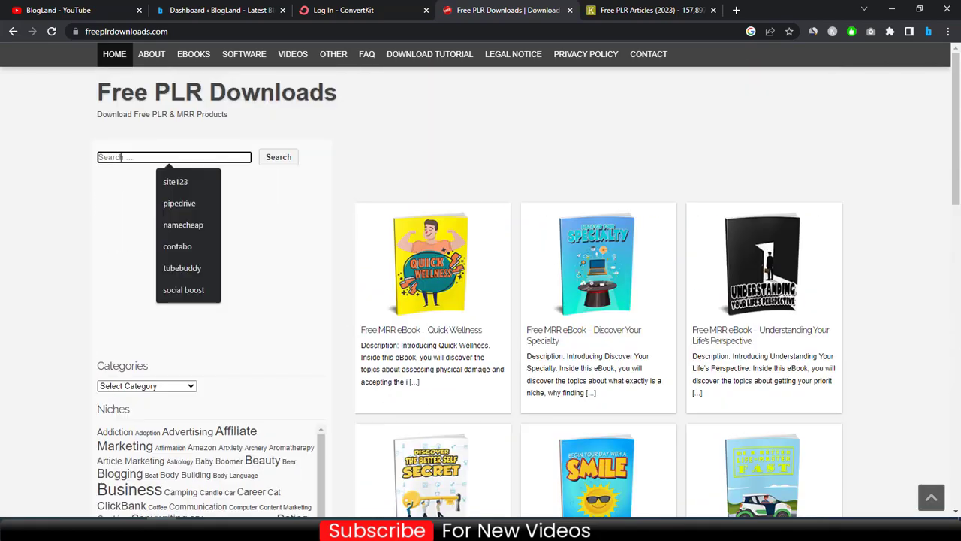
text(blogging)
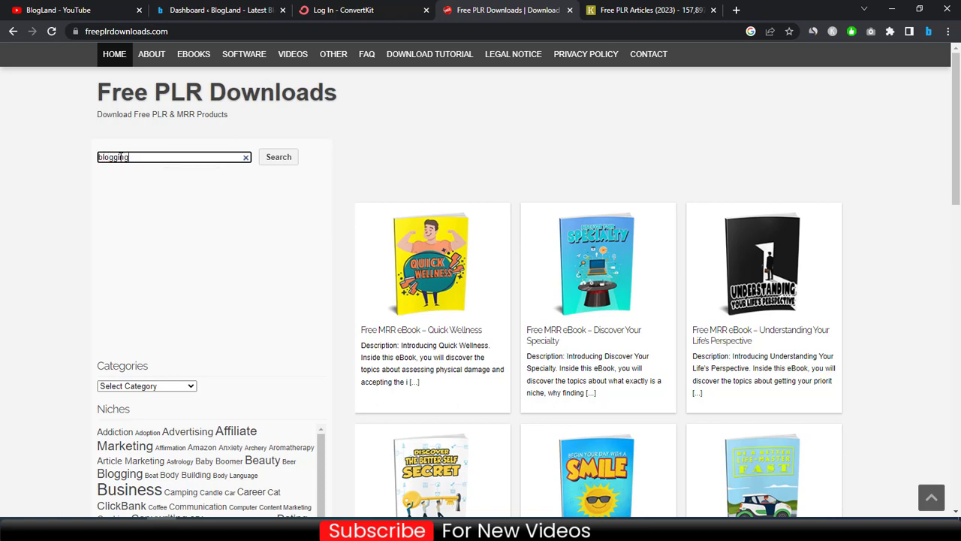
key(Return)
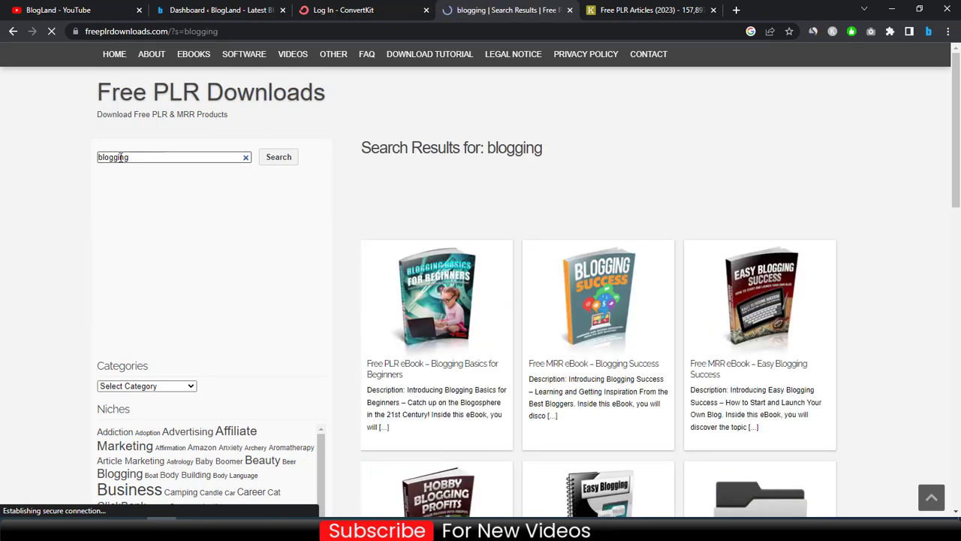
scroll(63, 187, down, 1)
scroll(63, 183, down, 2)
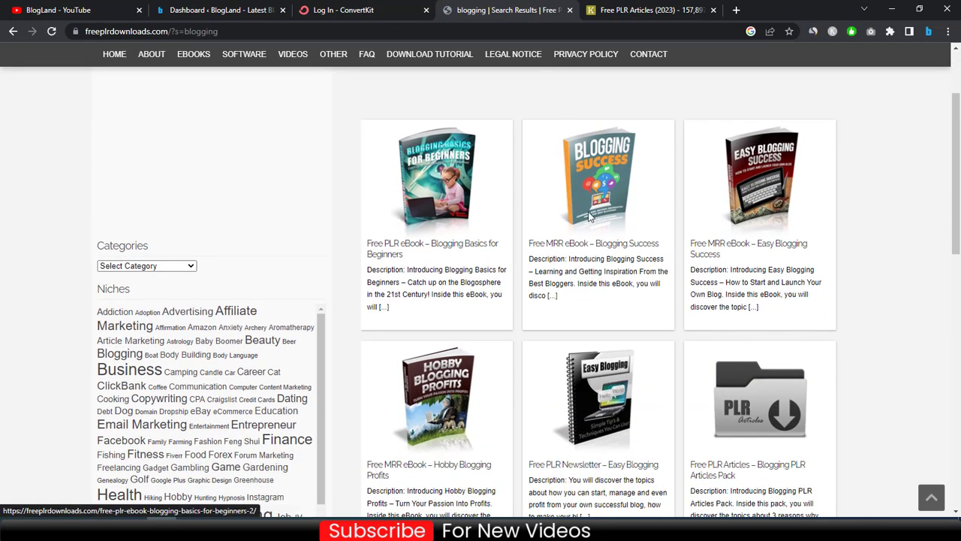
scroll(886, 190, down, 3)
scroll(897, 201, down, 7)
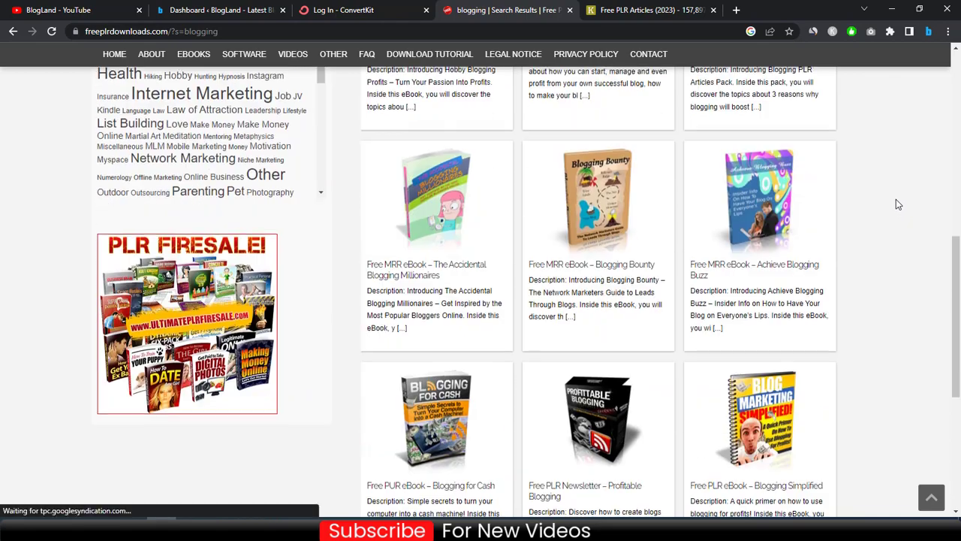
scroll(896, 198, up, 12)
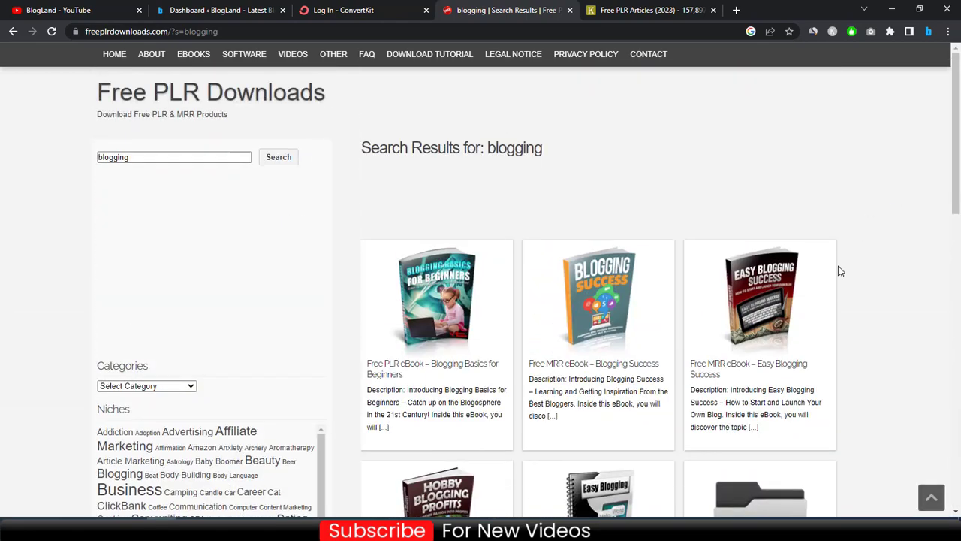
- Open the Free MRR eBook – Blogging Success page and go through its details down to the download option
click(612, 296)
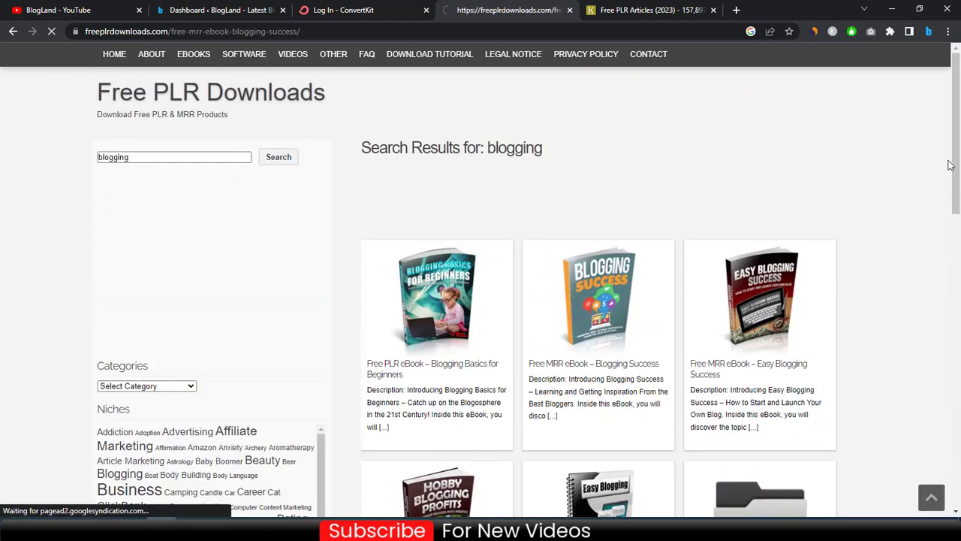
scroll(931, 187, down, 6)
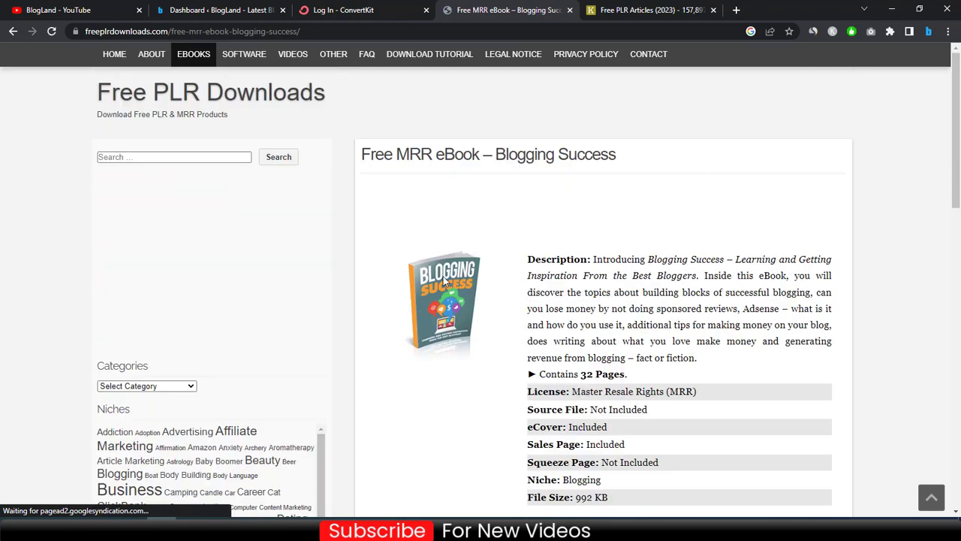
scroll(477, 210, down, 5)
scroll(474, 200, down, 5)
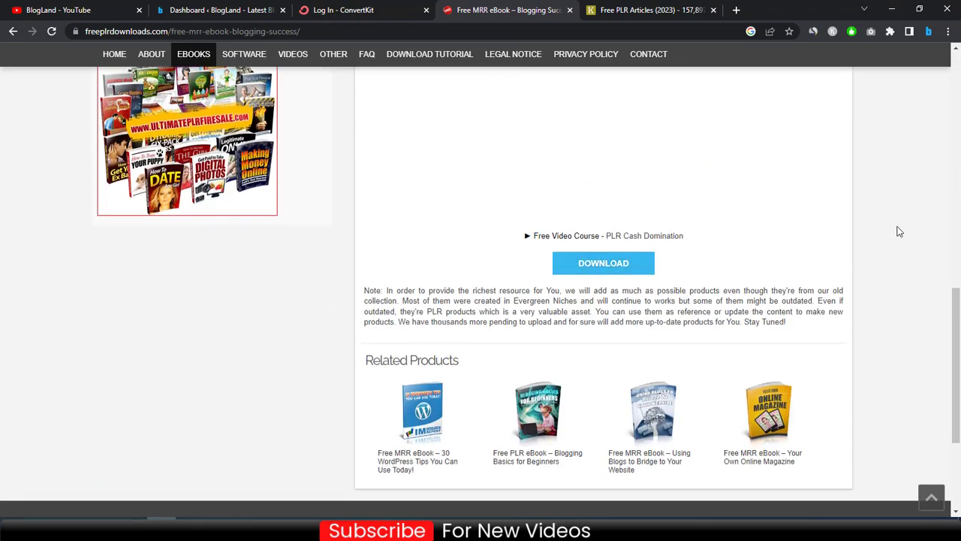
scroll(898, 233, down, 3)
scroll(899, 231, up, 2)
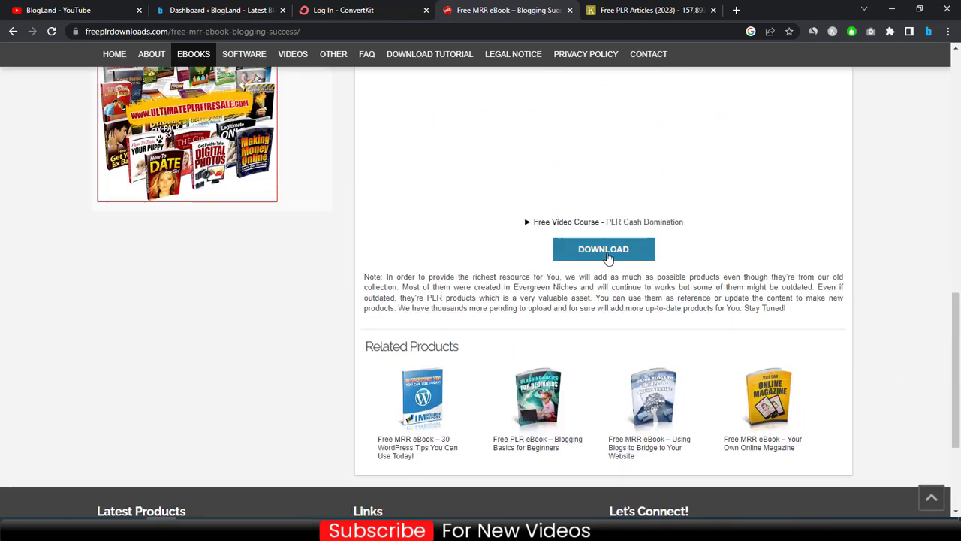
click(610, 251)
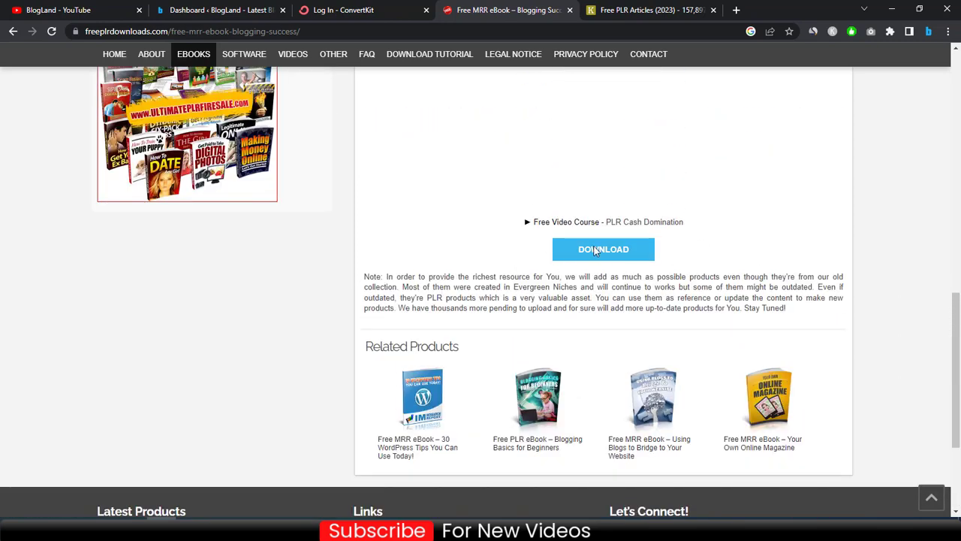
- Review the Blogging Success page once more and switch to the New PDF folder in File Explorer
scroll(875, 212, up, 10)
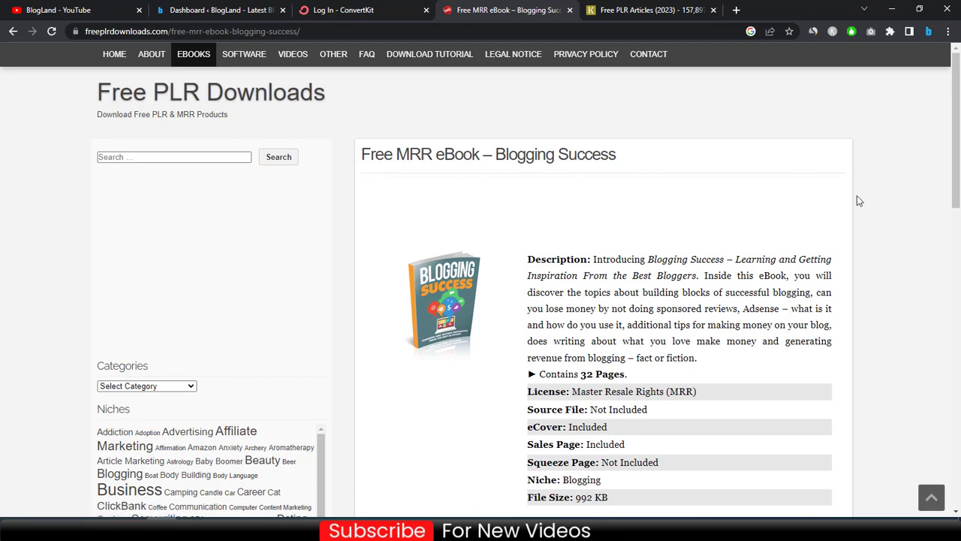
scroll(558, 290, down, 4)
scroll(563, 220, down, 4)
scroll(564, 219, up, 10)
click(173, 469)
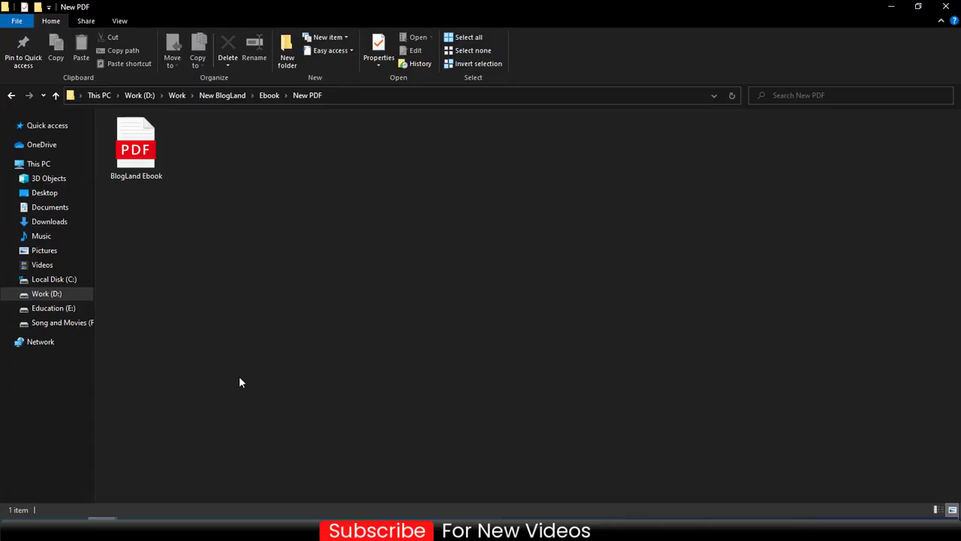
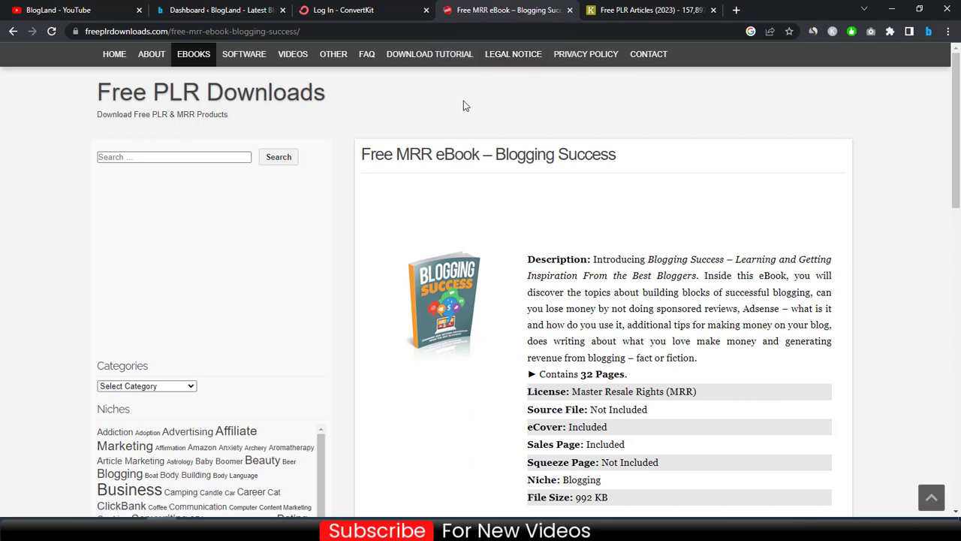
- Log in to ConvertKit with the saved credentials and review the subscriber and email statistics on the dashboard
click(362, 9)
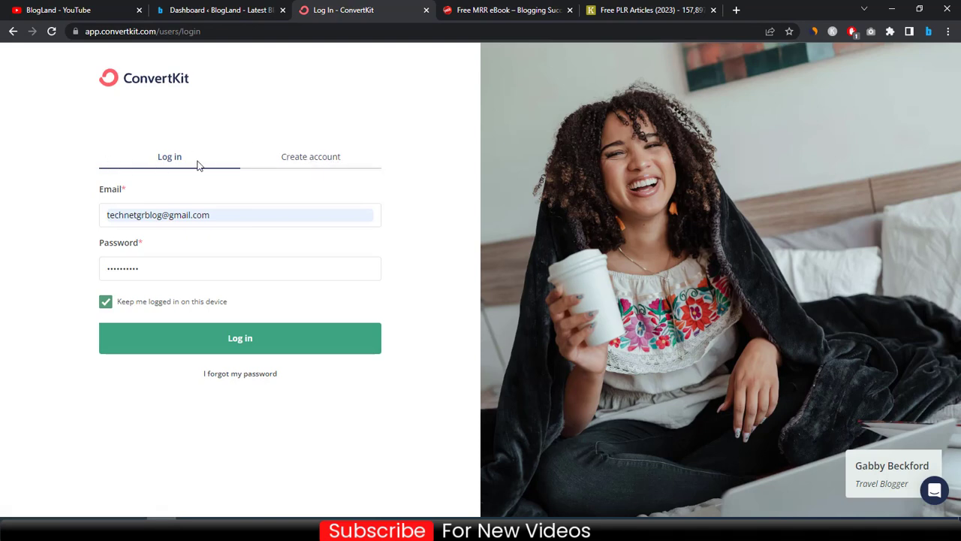
click(238, 342)
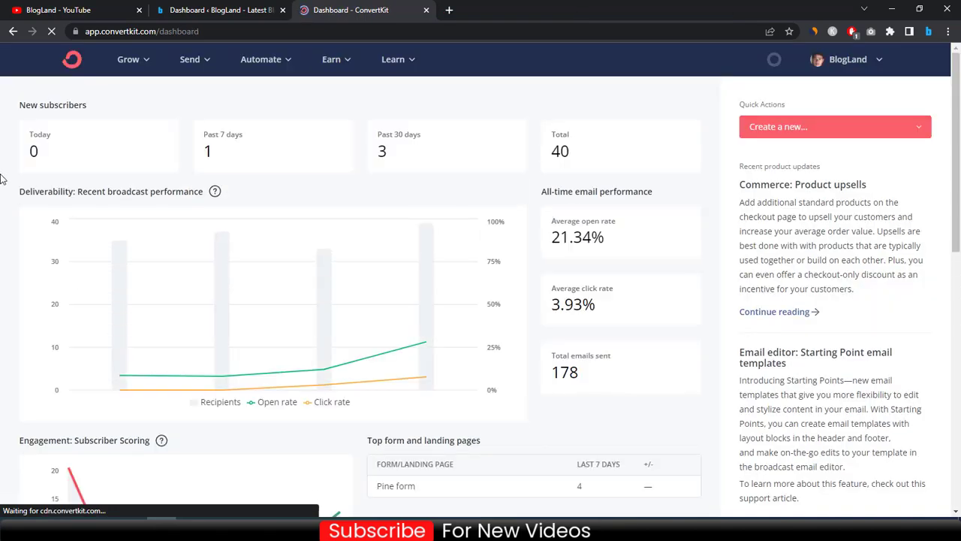
scroll(2, 179, down, 3)
scroll(2, 179, up, 3)
double_click(568, 155)
click(640, 159)
scroll(1, 166, down, 4)
scroll(2, 167, up, 4)
- Create a new form from the Landing Pages & Forms page, using the Modal display format
click(148, 64)
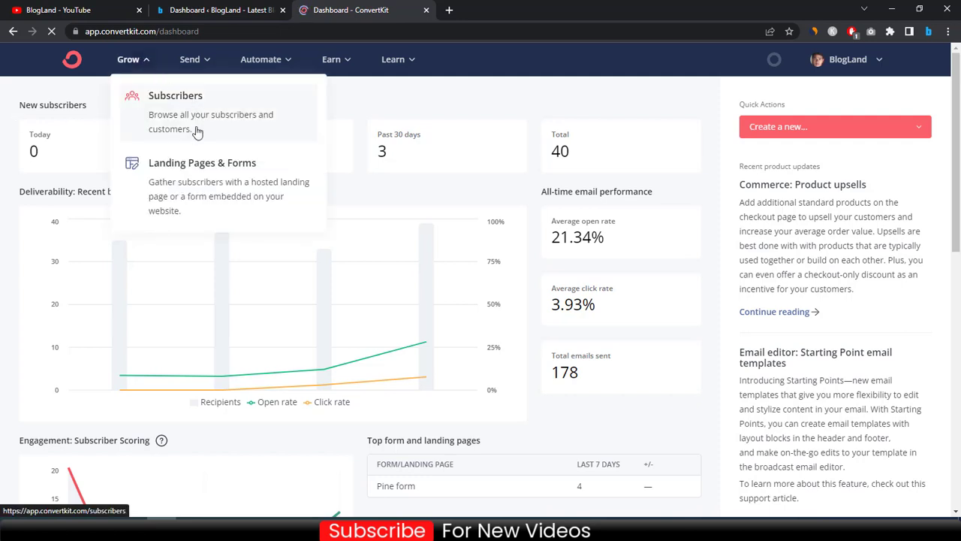
click(210, 188)
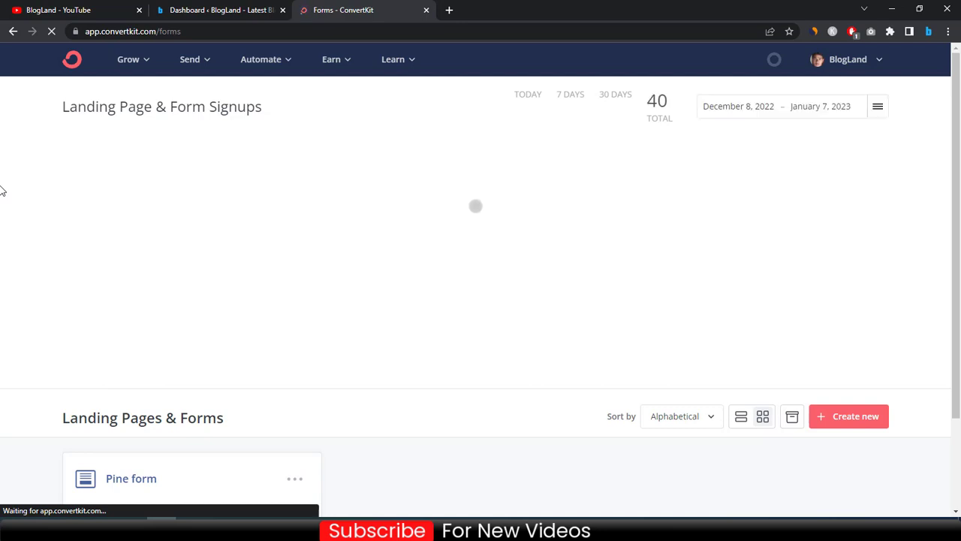
scroll(2, 190, down, 2)
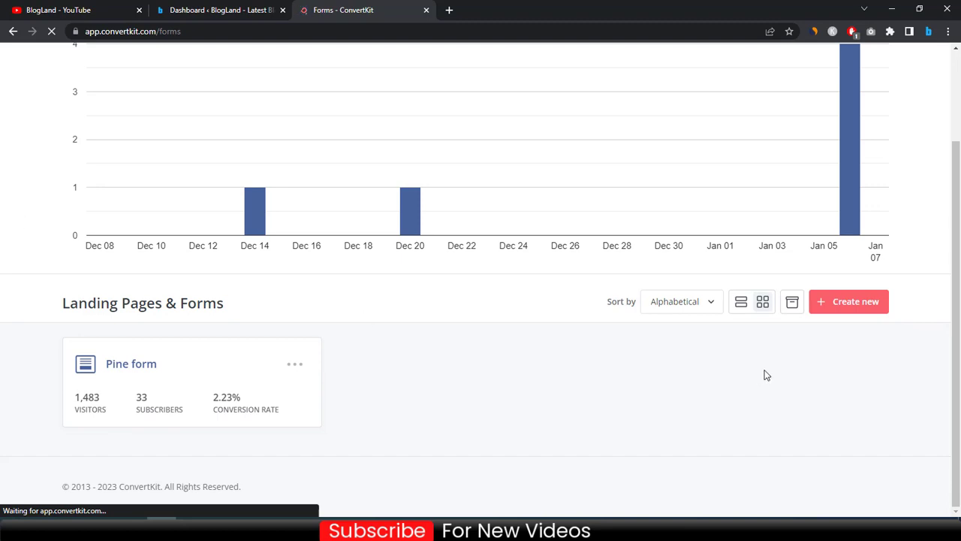
click(873, 308)
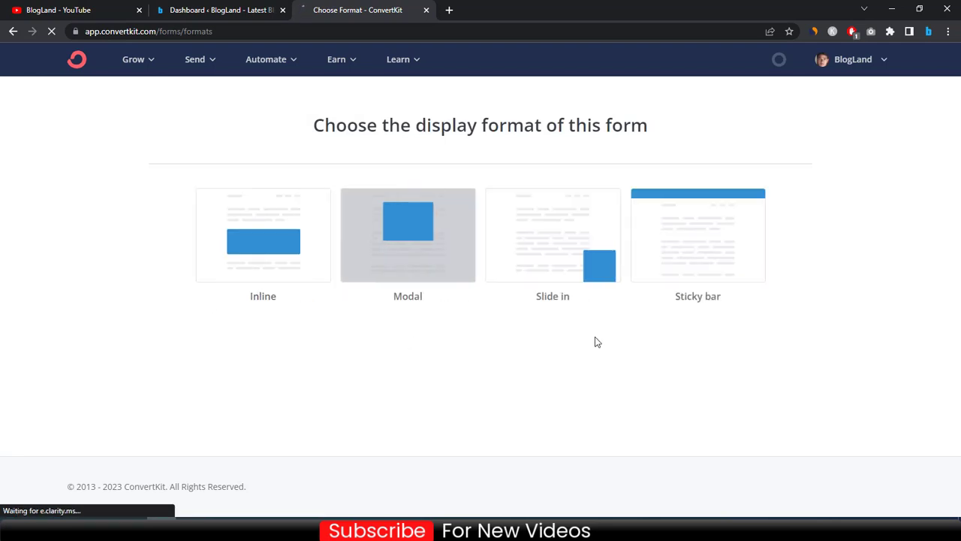
click(417, 242)
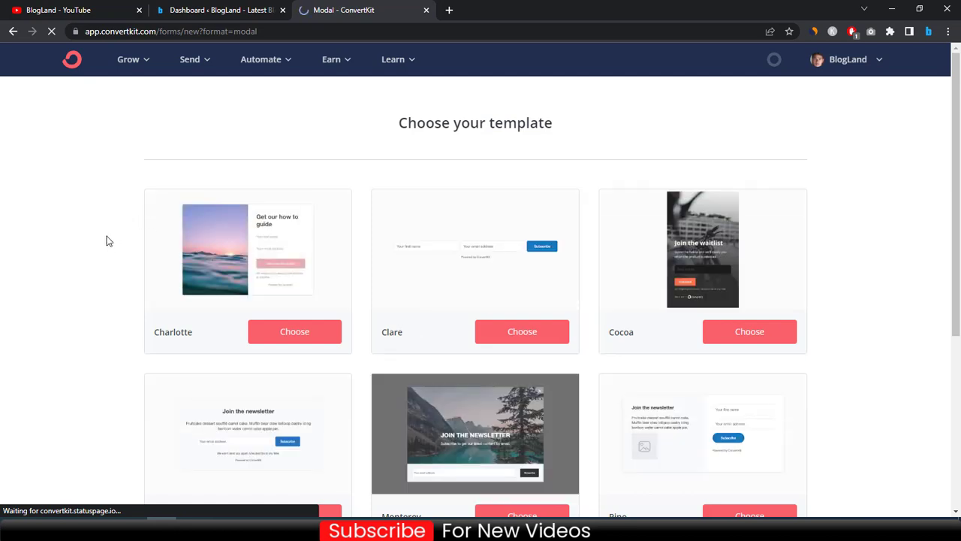
- Browse the modal form templates and choose the Charlotte template for the new form
scroll(106, 240, down, 4)
scroll(106, 240, up, 2)
scroll(106, 240, up, 2)
scroll(84, 238, down, 3)
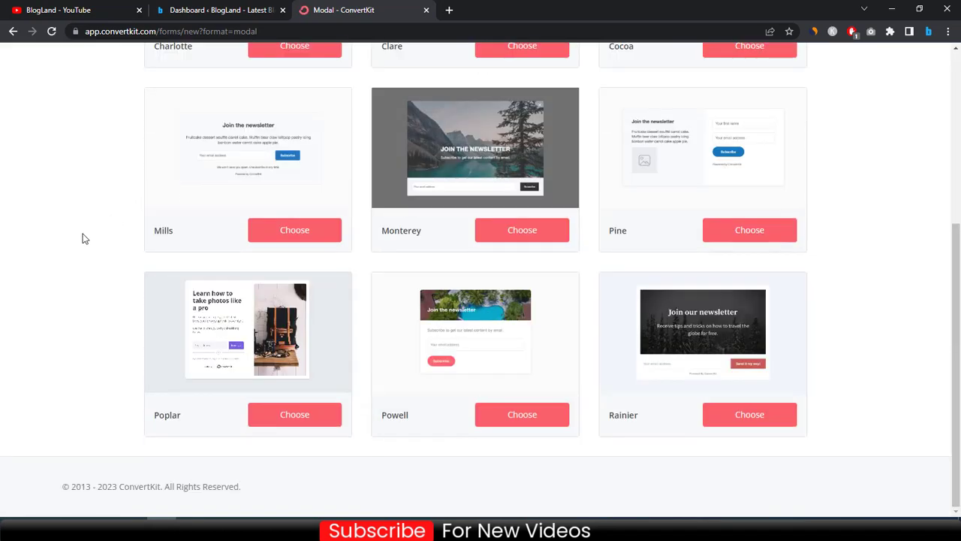
scroll(85, 238, up, 3)
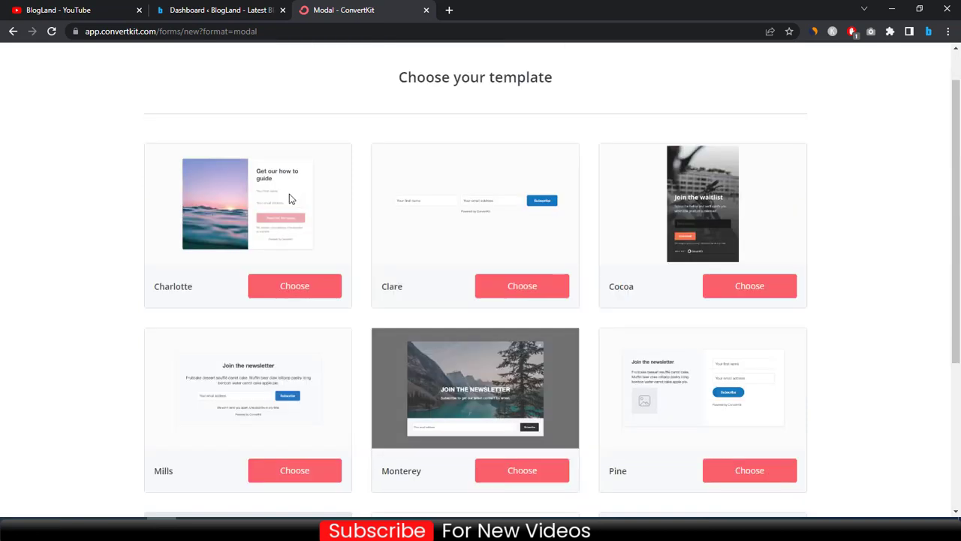
click(294, 286)
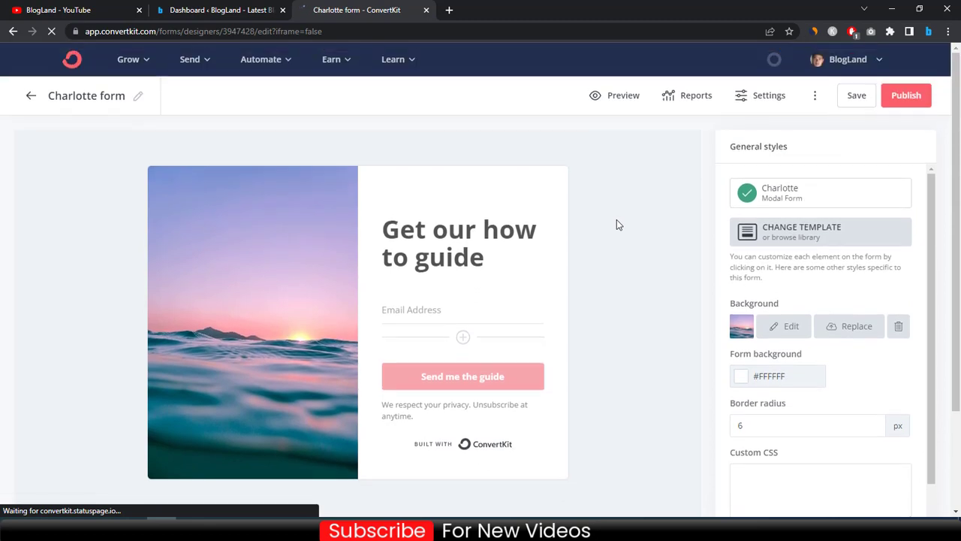
- Replace the form's headline with "Download Blogging Ebook"
click(426, 238)
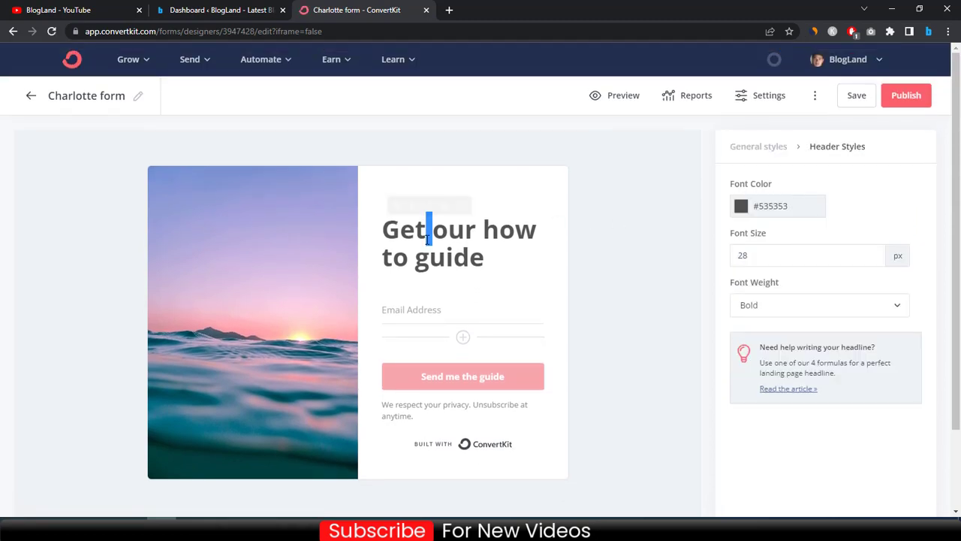
triple_click(430, 240)
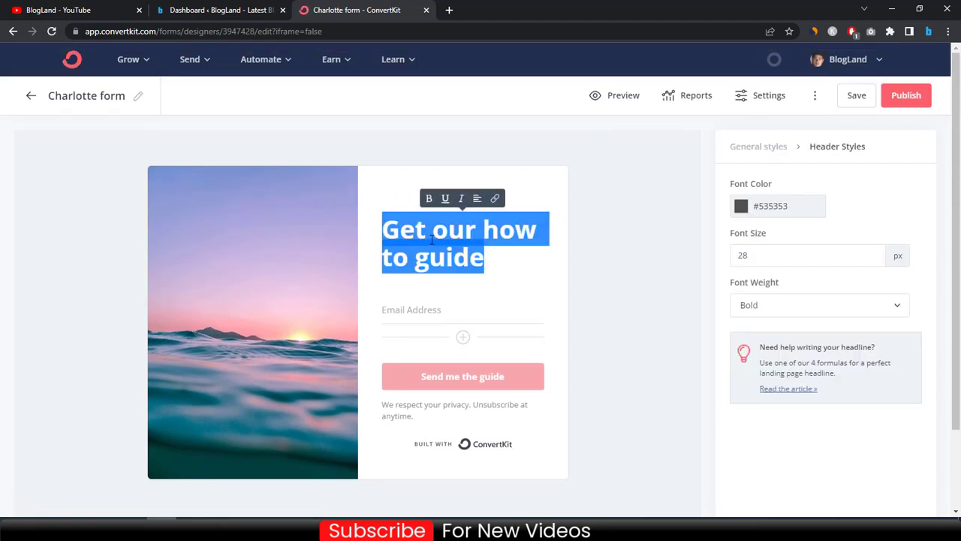
text(Downlo)
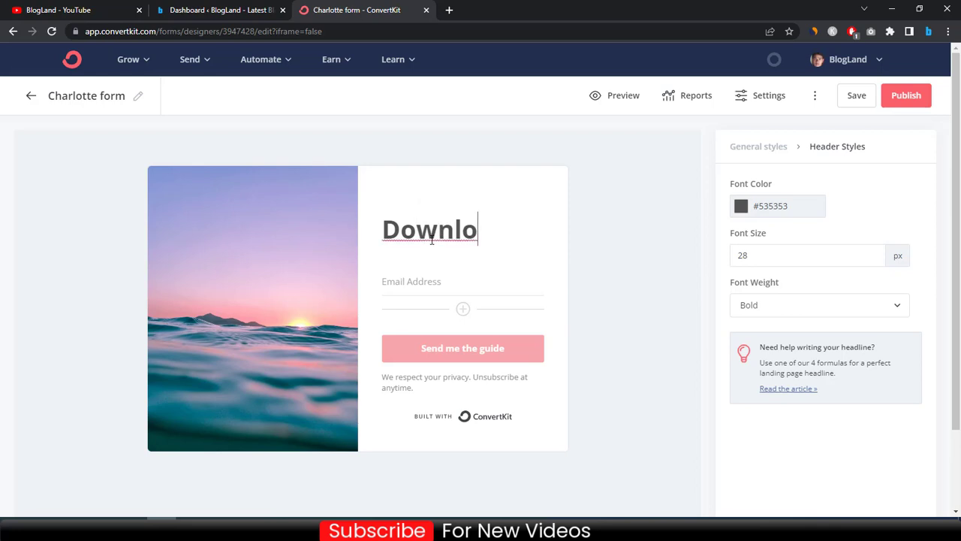
text(ad )
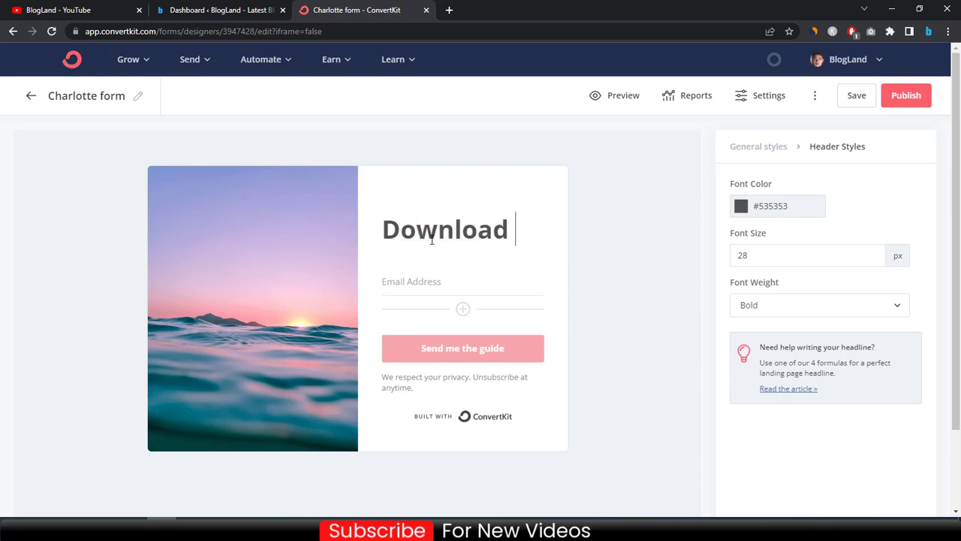
text(Ebook)
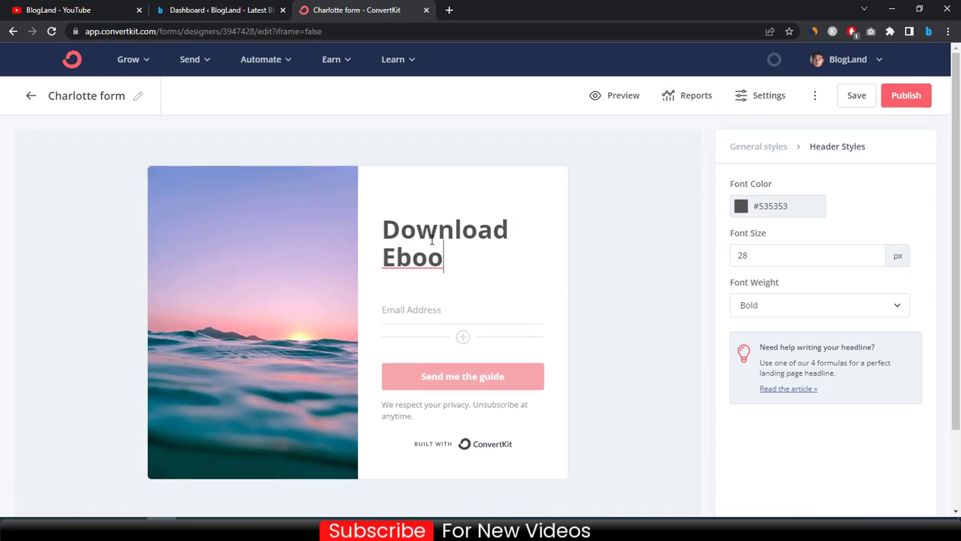
click(503, 229)
text(Blogging)
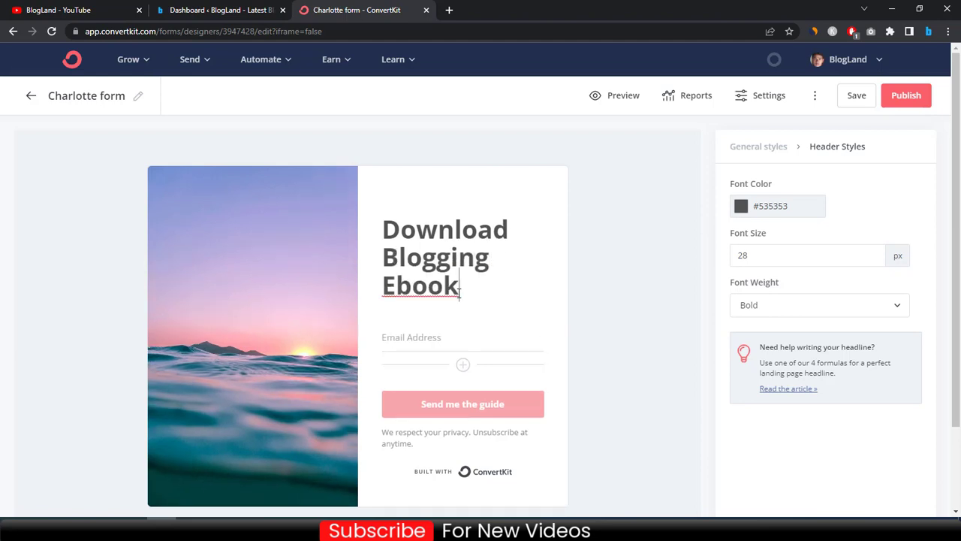
scroll(451, 270, down, 1)
click(423, 281)
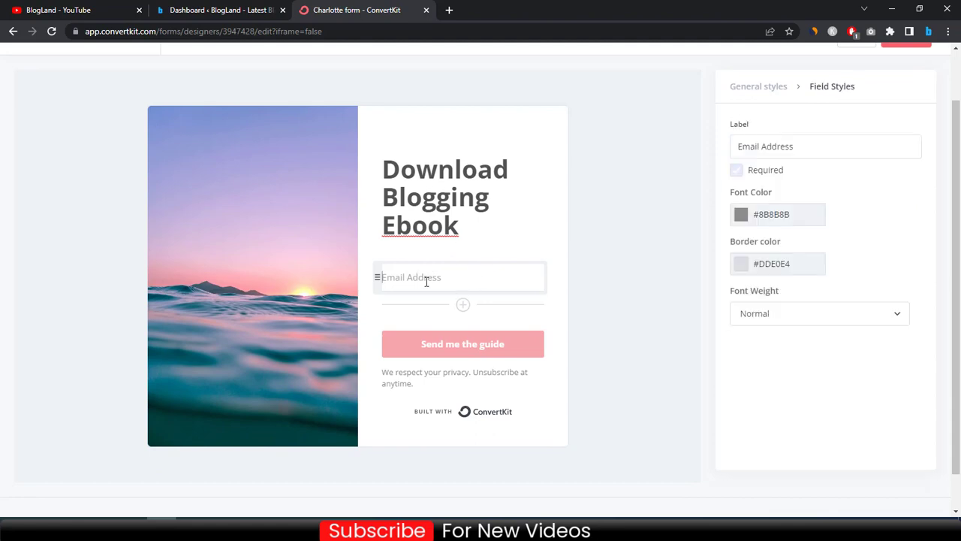
- Change the headline's font color to red #E14B4B
click(534, 223)
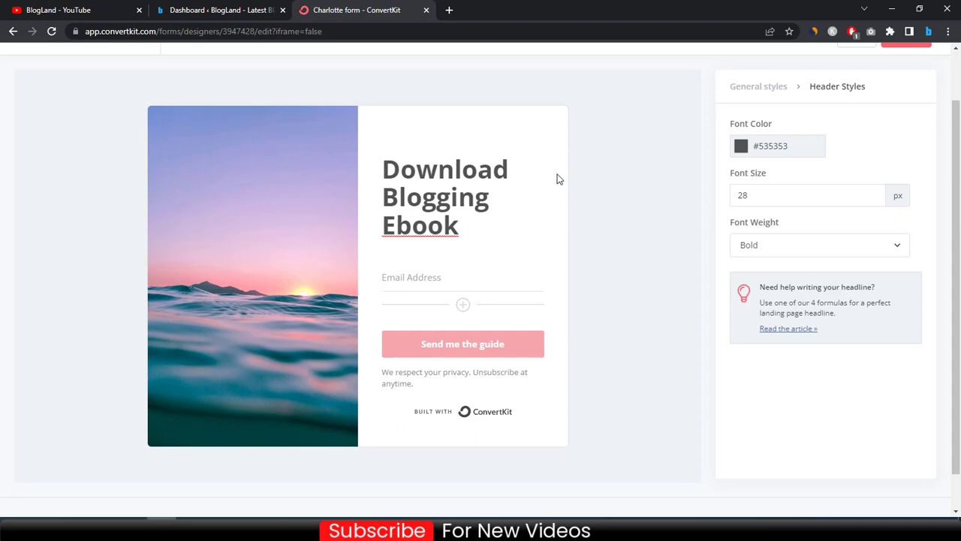
triple_click(446, 194)
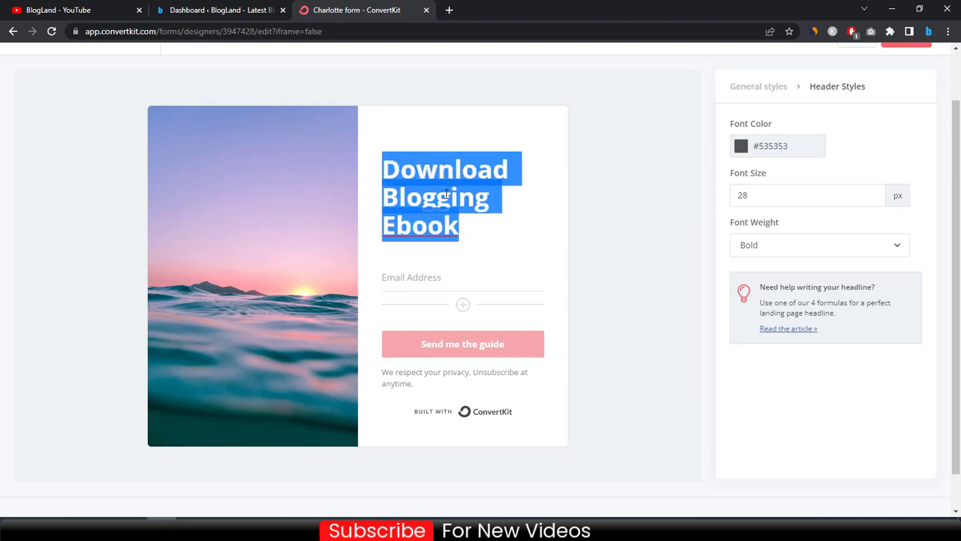
click(754, 148)
click(797, 180)
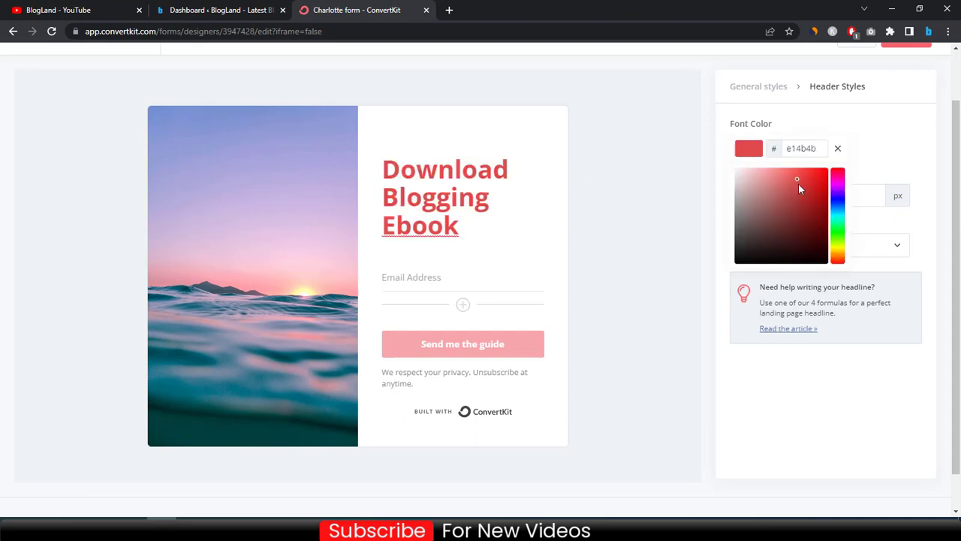
click(878, 146)
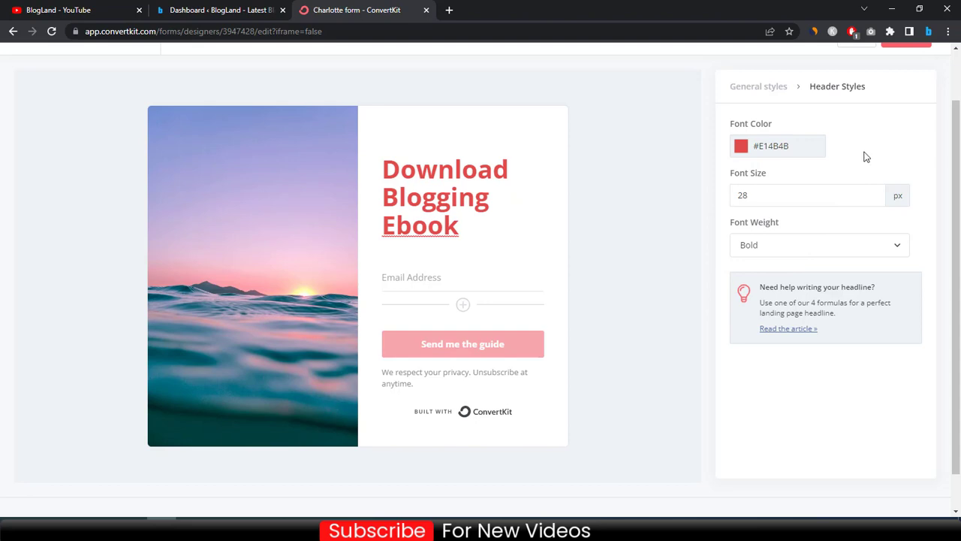
- Try another form background color in the general styles and set it back to white #FFFFFF
scroll(802, 146, up, 1)
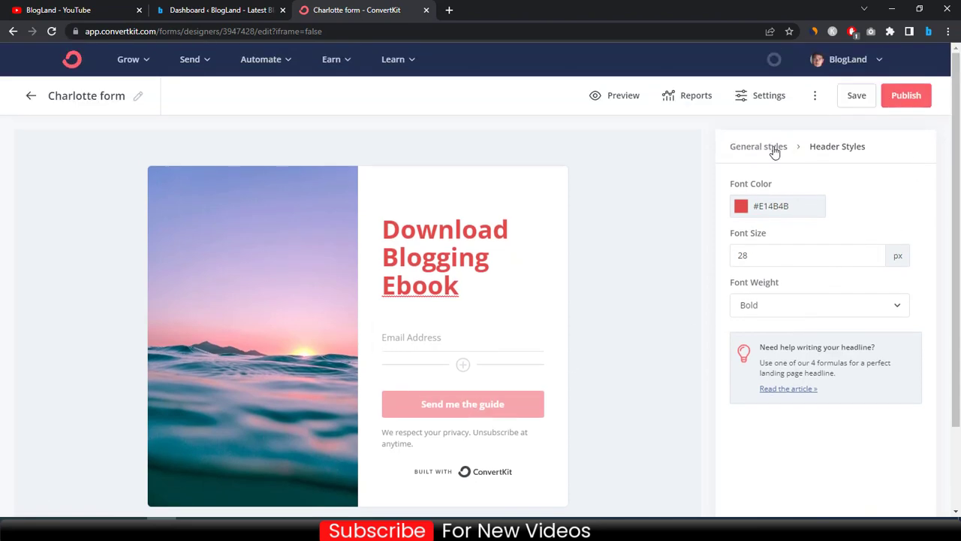
click(775, 148)
scroll(901, 188, down, 3)
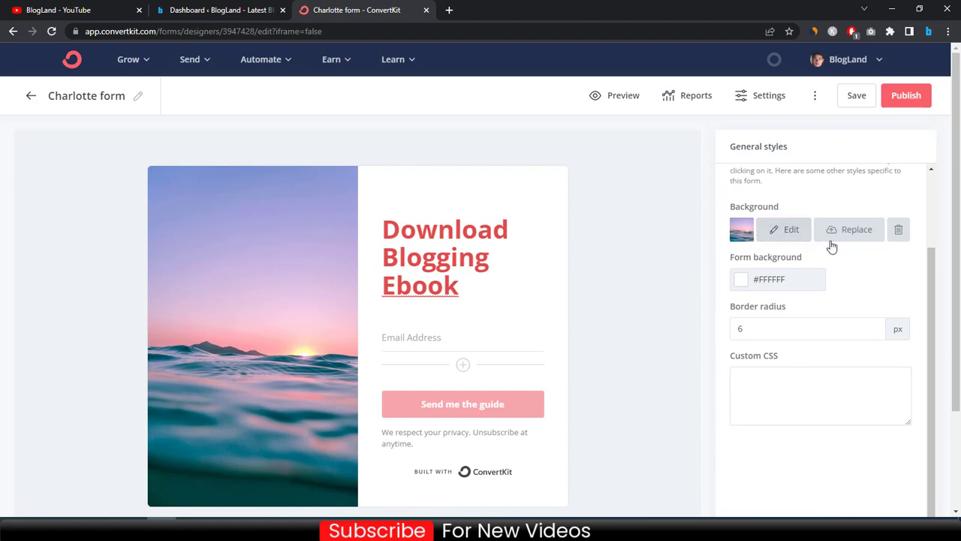
scroll(781, 226, down, 1)
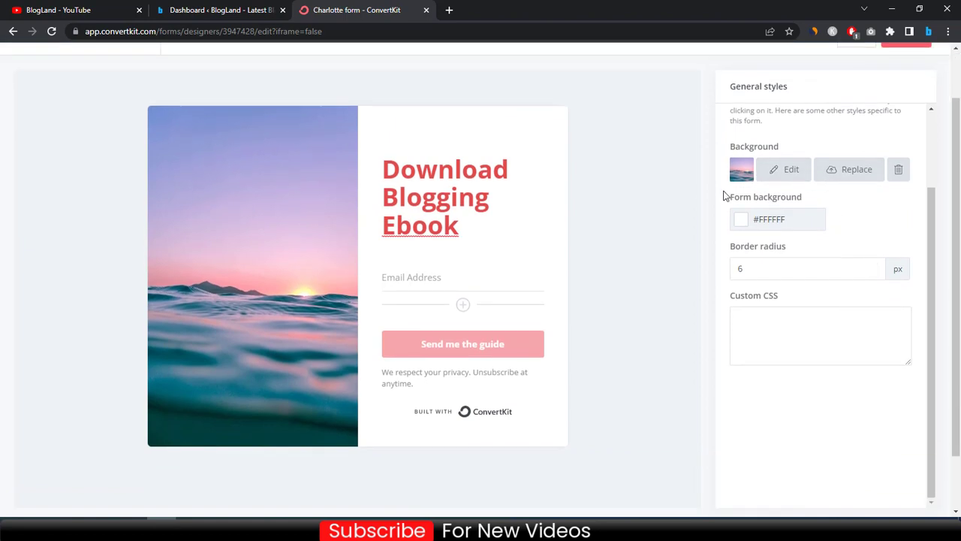
click(776, 225)
click(790, 250)
drag(791, 250, 736, 240)
click(912, 232)
scroll(876, 231, down, 1)
scroll(873, 233, up, 5)
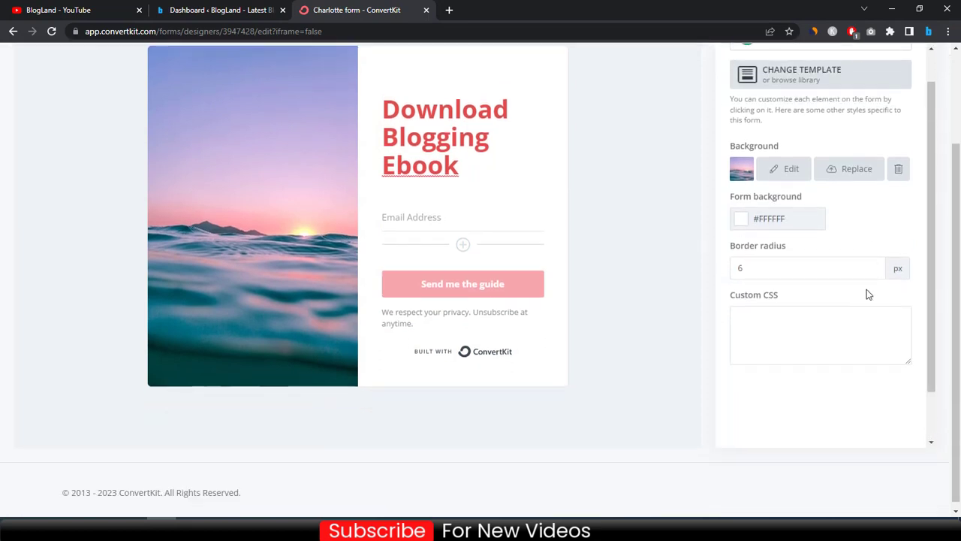
scroll(869, 260, down, 1)
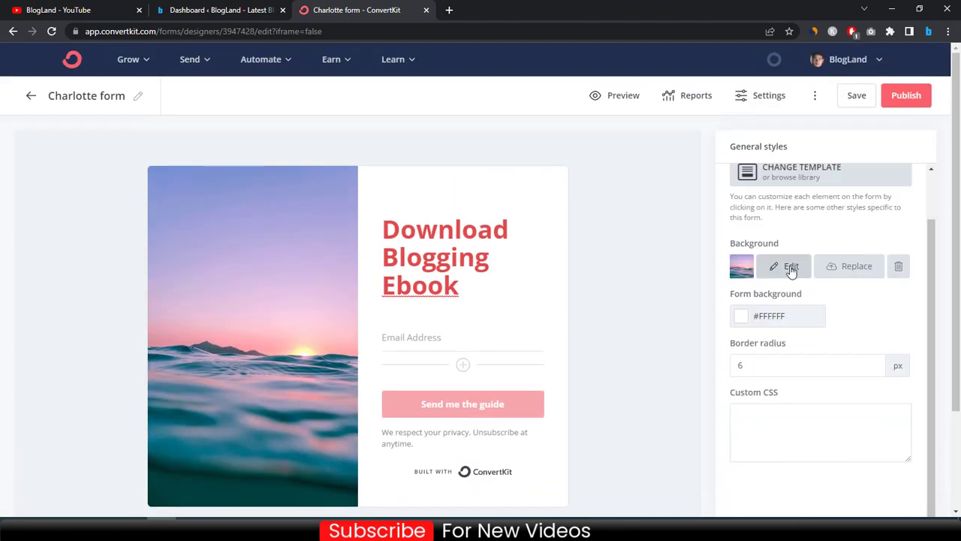
scroll(896, 248, down, 2)
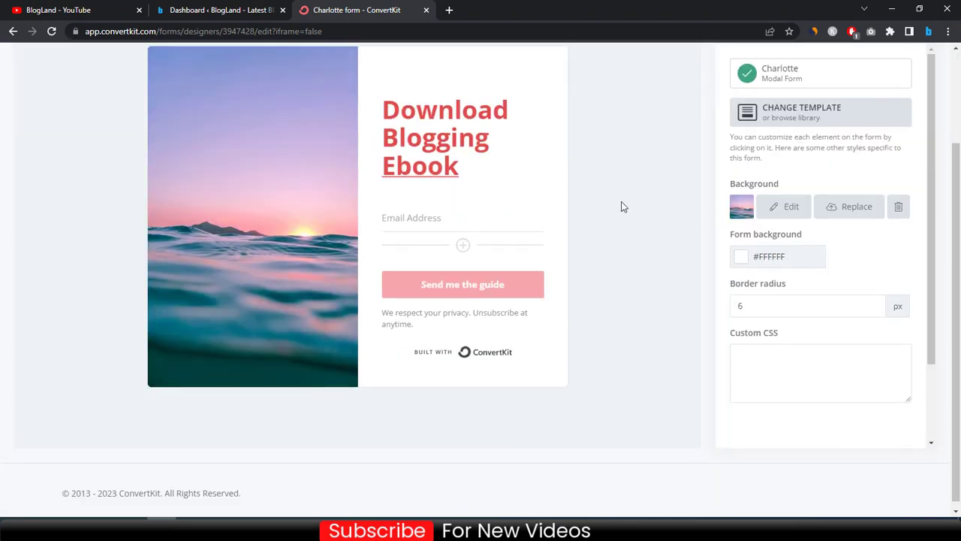
scroll(622, 206, up, 2)
scroll(278, 250, down, 2)
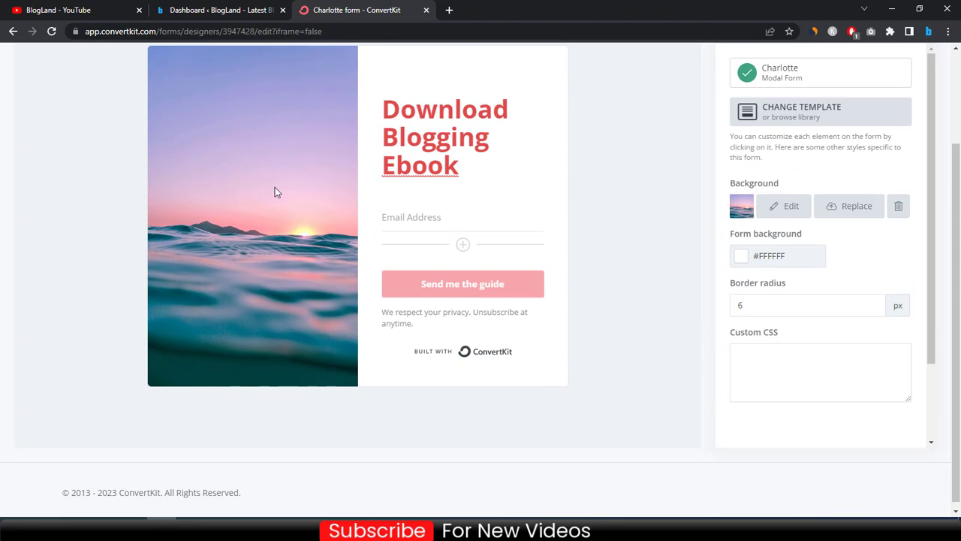
scroll(880, 139, up, 2)
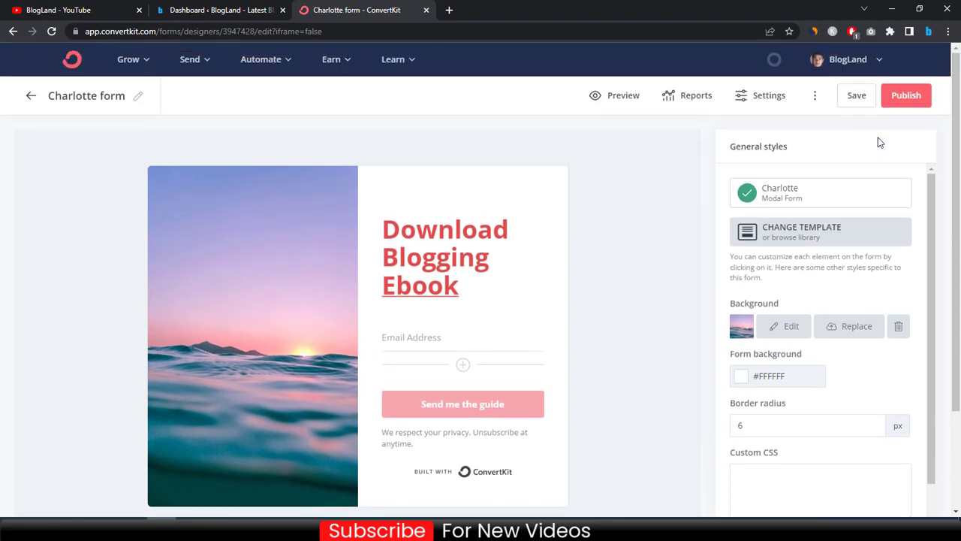
- Replace the form's background picture with the "Start A Successful Blog" ebook cover from the recent uploads
scroll(864, 208, down, 2)
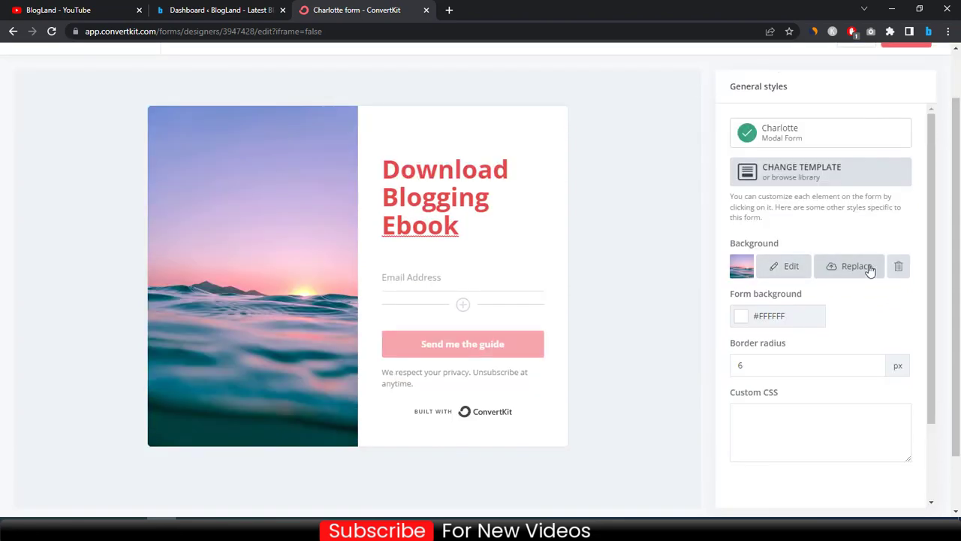
click(869, 268)
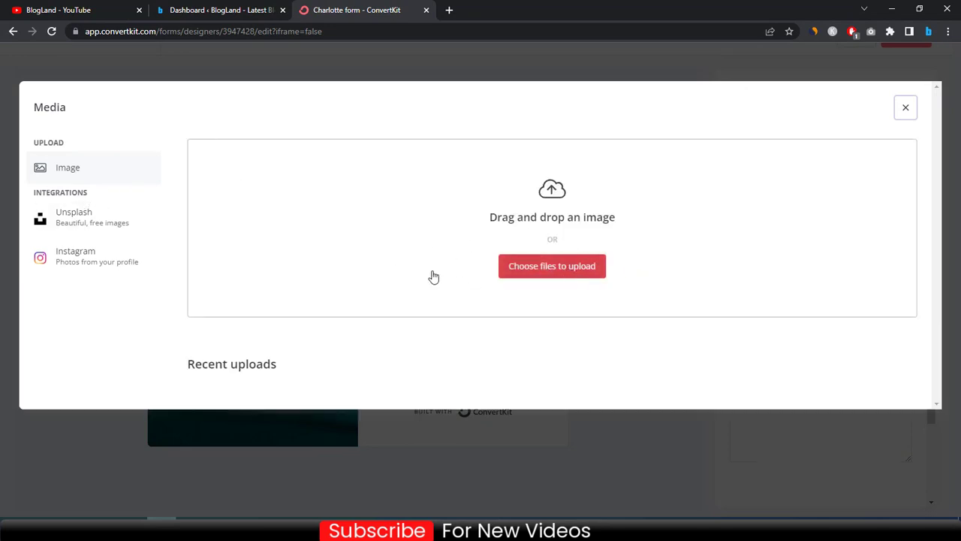
scroll(643, 322, down, 5)
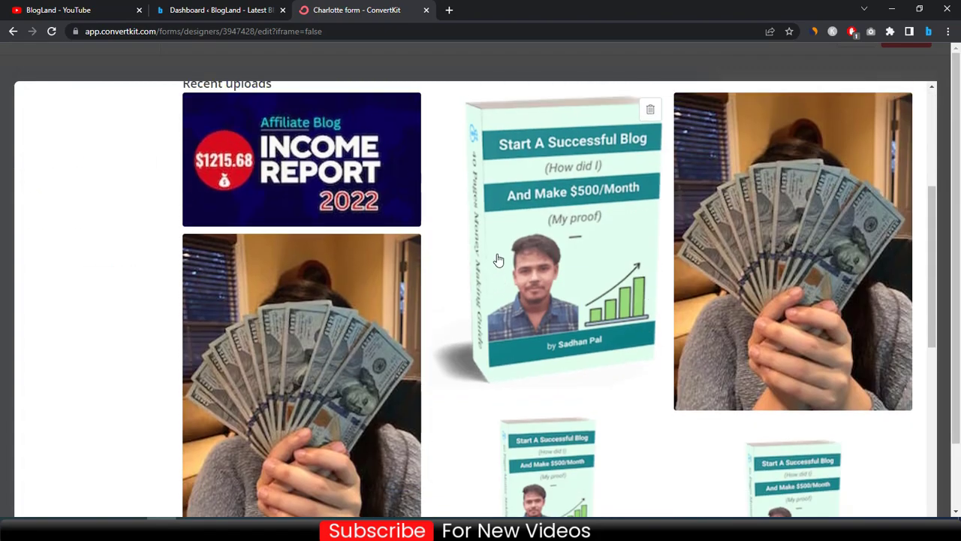
scroll(498, 260, up, 5)
scroll(497, 264, down, 5)
scroll(498, 267, up, 5)
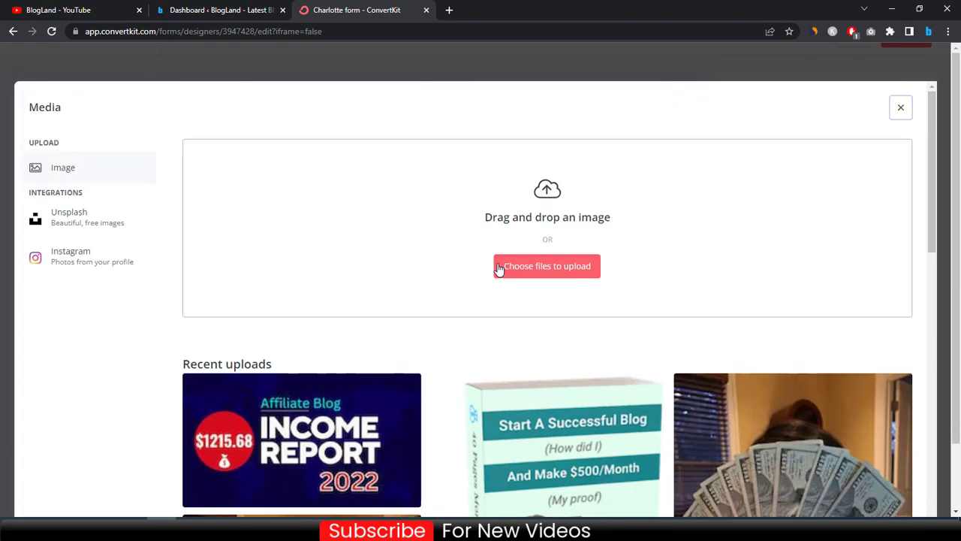
scroll(500, 268, down, 5)
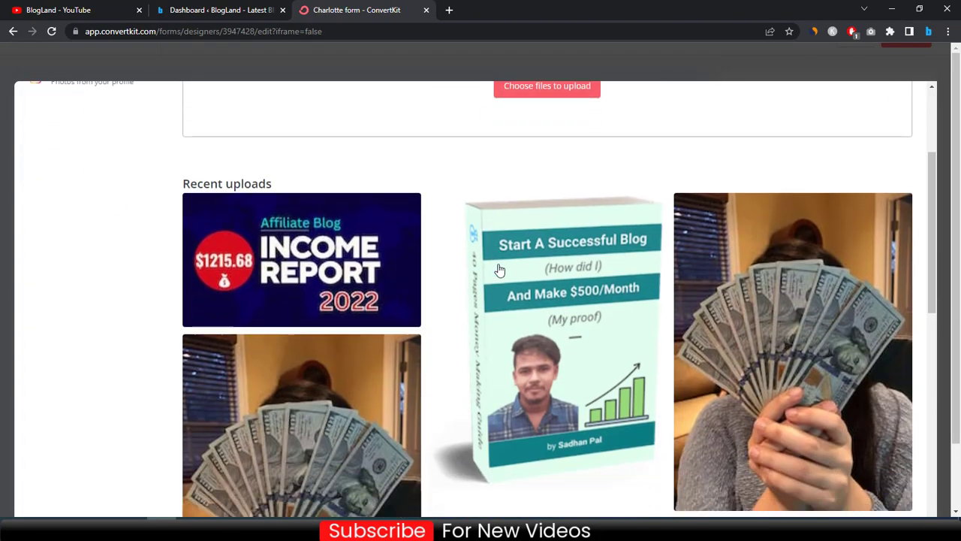
click(563, 284)
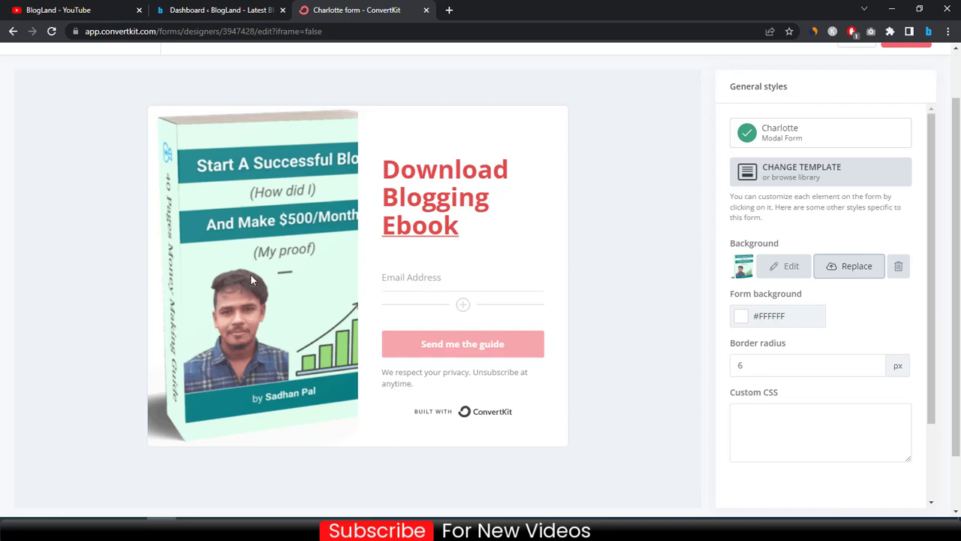
- Open the form's settings, and open a new browser tab
scroll(638, 253, up, 1)
click(762, 96)
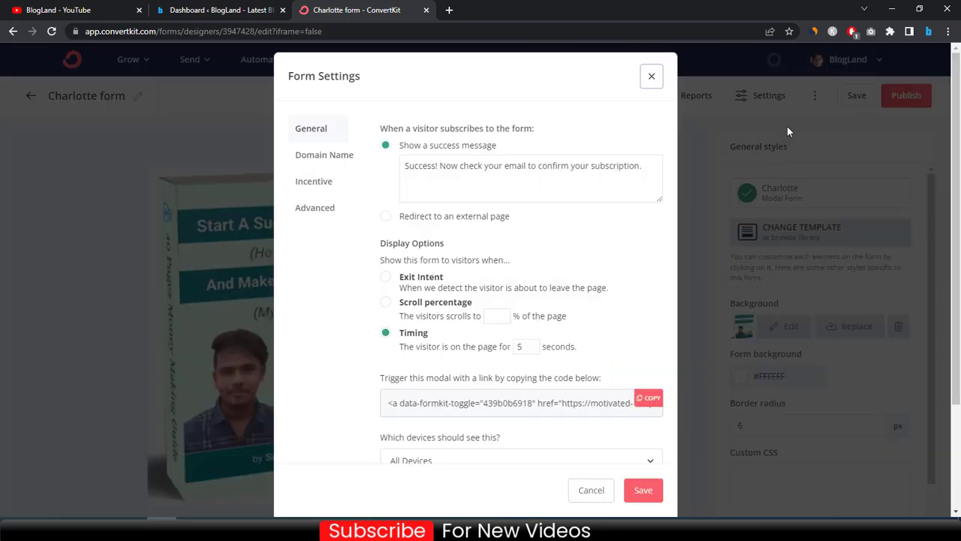
click(450, 10)
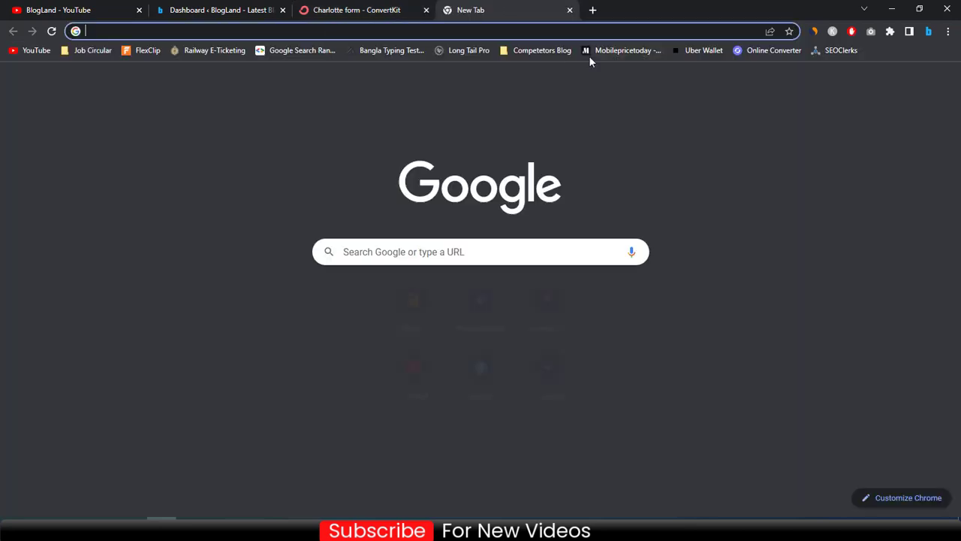